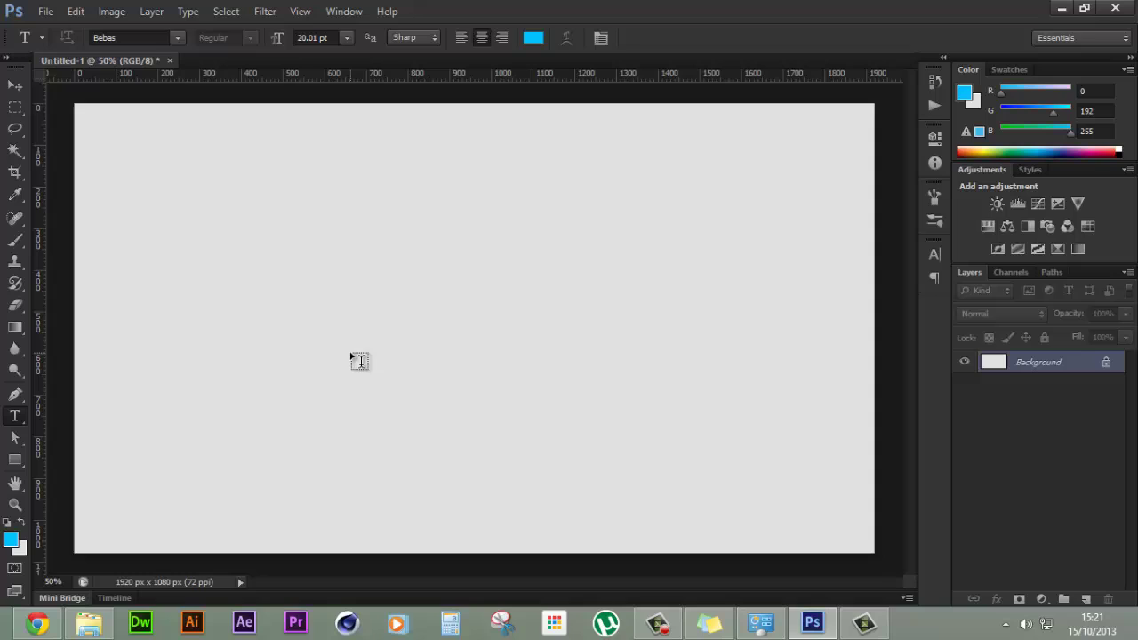
Step: Add the word "LONG" in cyan Bebas text sized 353.01 pt on the canvas
left_click(350, 351)
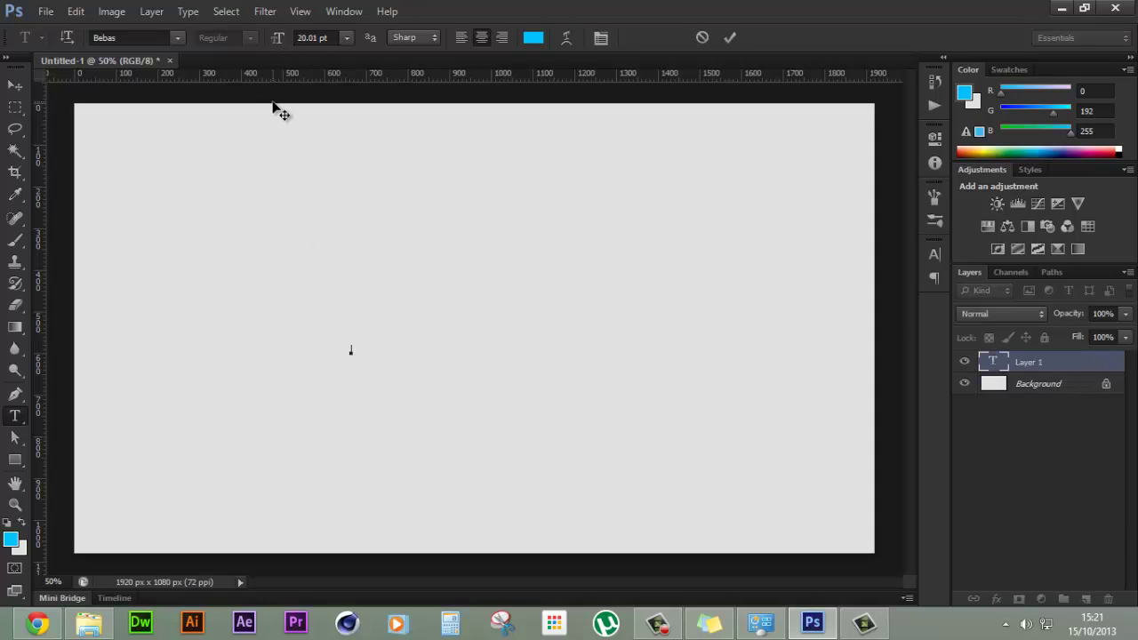
left_click_drag(279, 40, 394, 50)
type("LONG")
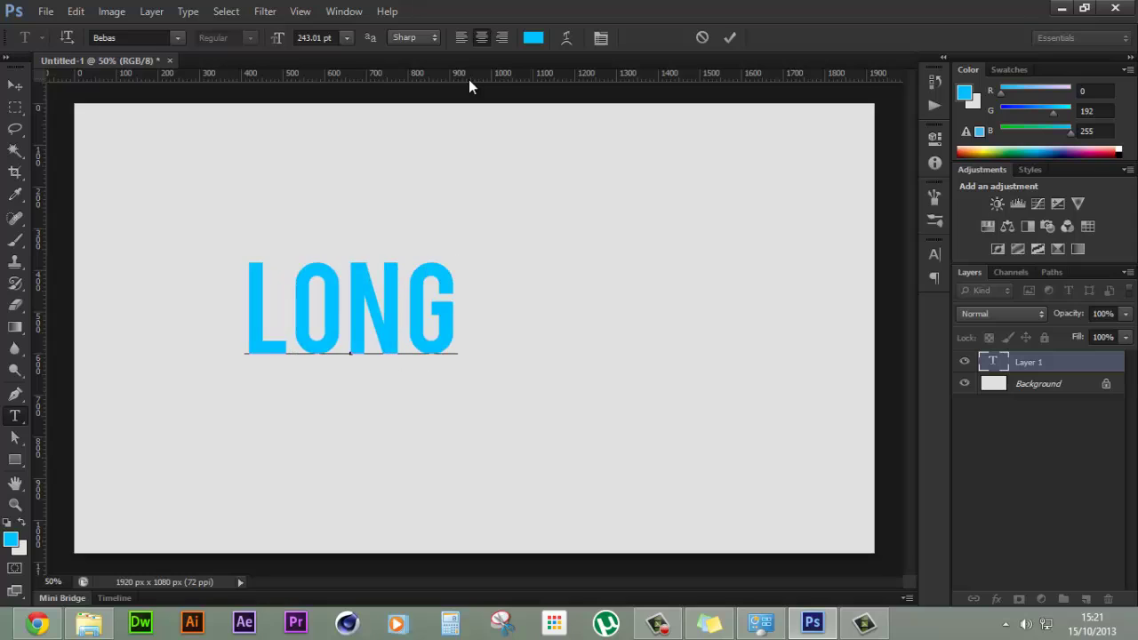
left_click_drag(455, 302, 244, 309)
left_click_drag(280, 37, 382, 59)
key("ctrl+Return")
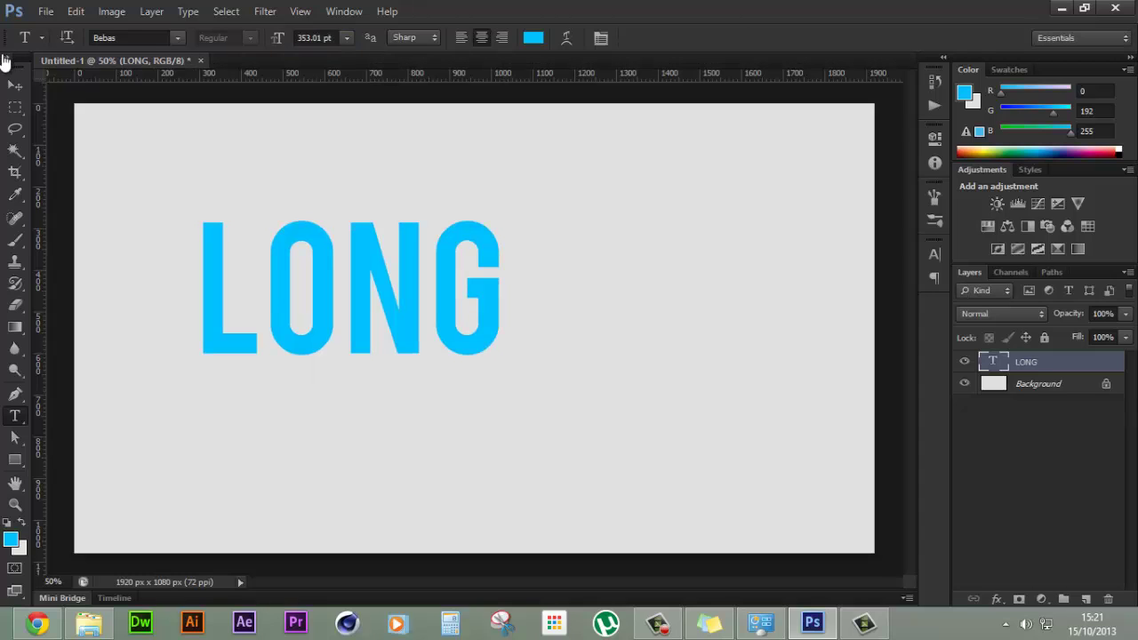
Step: Center the LONG text horizontally and vertically on the canvas, then clear the selection
left_click(15, 84)
key("ctrl+a")
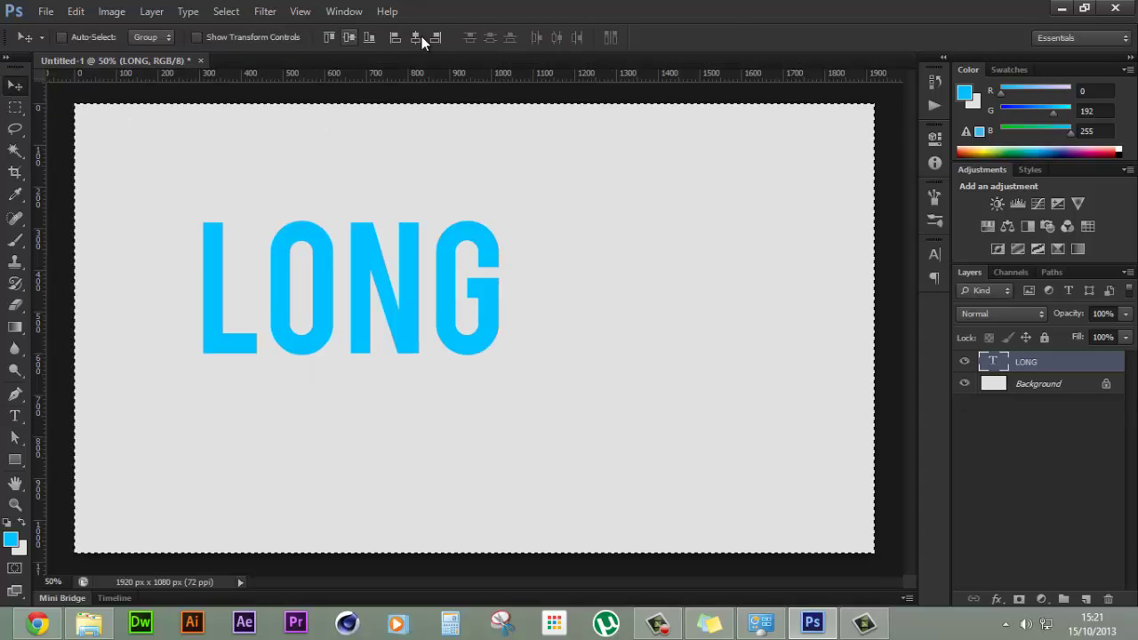
left_click(419, 39)
key("ctrl+d")
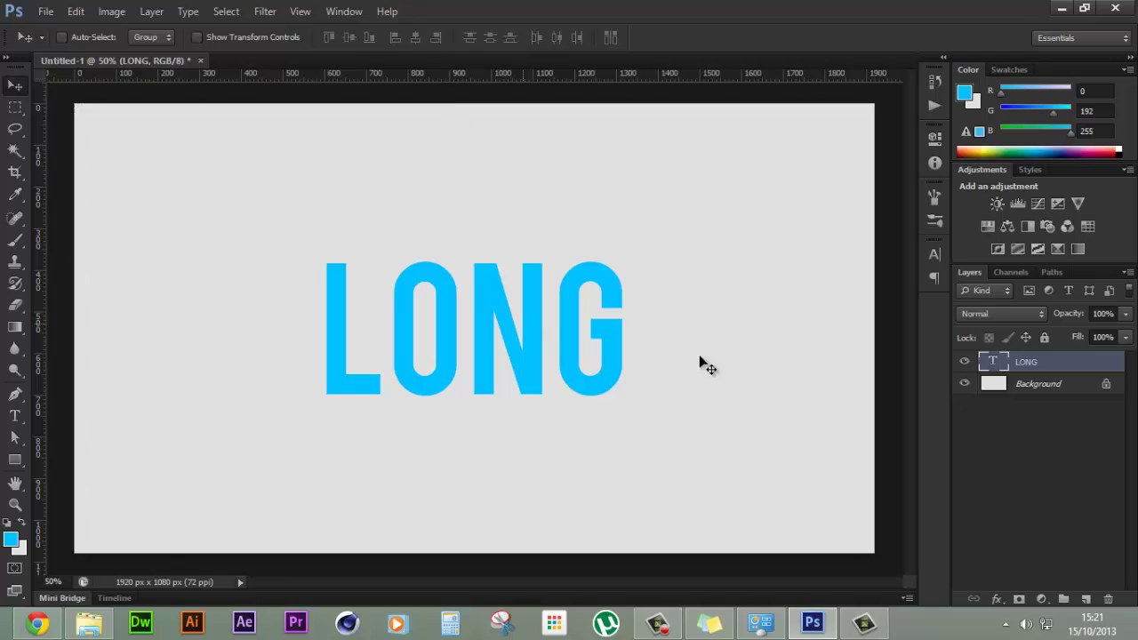
Step: On a new layer, draw a vertical 3 px line about 786 px tall to the left of the text
left_click(1086, 599)
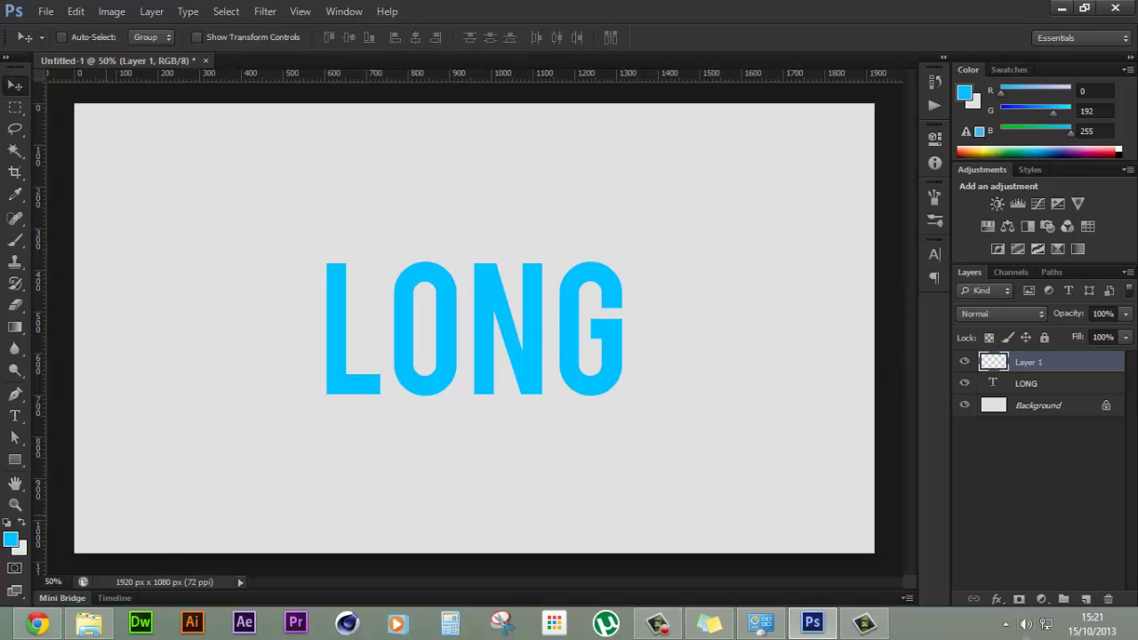
mouse_move(23, 465)
left_mouse_down()
mouse_move(66, 483)
mouse_move(134, 544)
mouse_move(34, 500)
mouse_move(13, 465)
left_mouse_up()
right_click(15, 462)
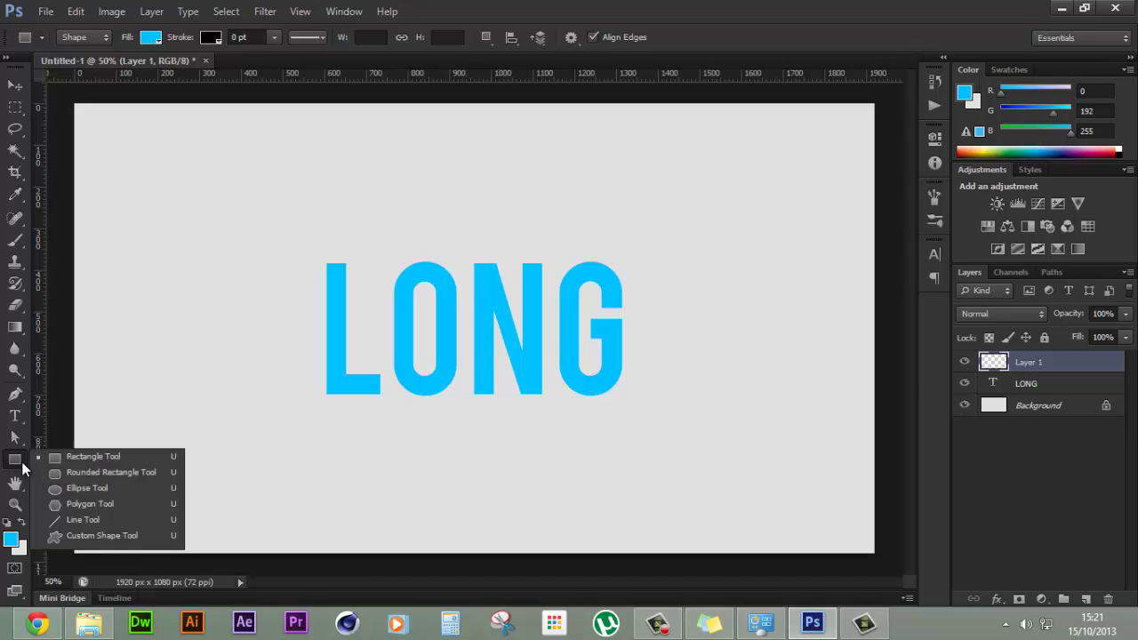
left_click(92, 516)
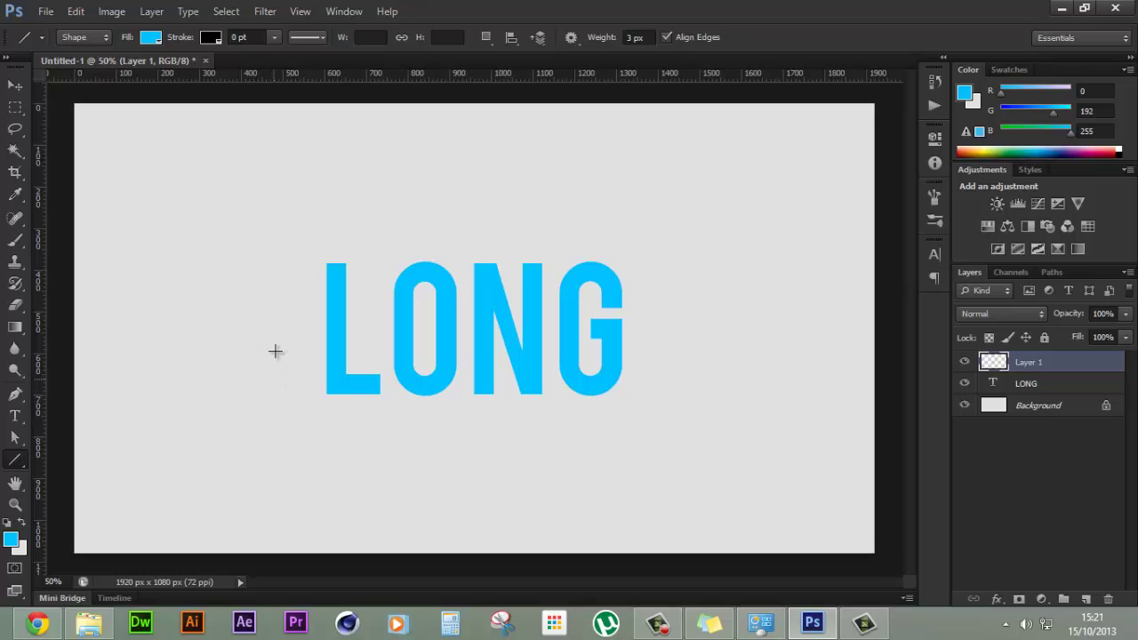
left_click_drag(245, 216, 246, 545)
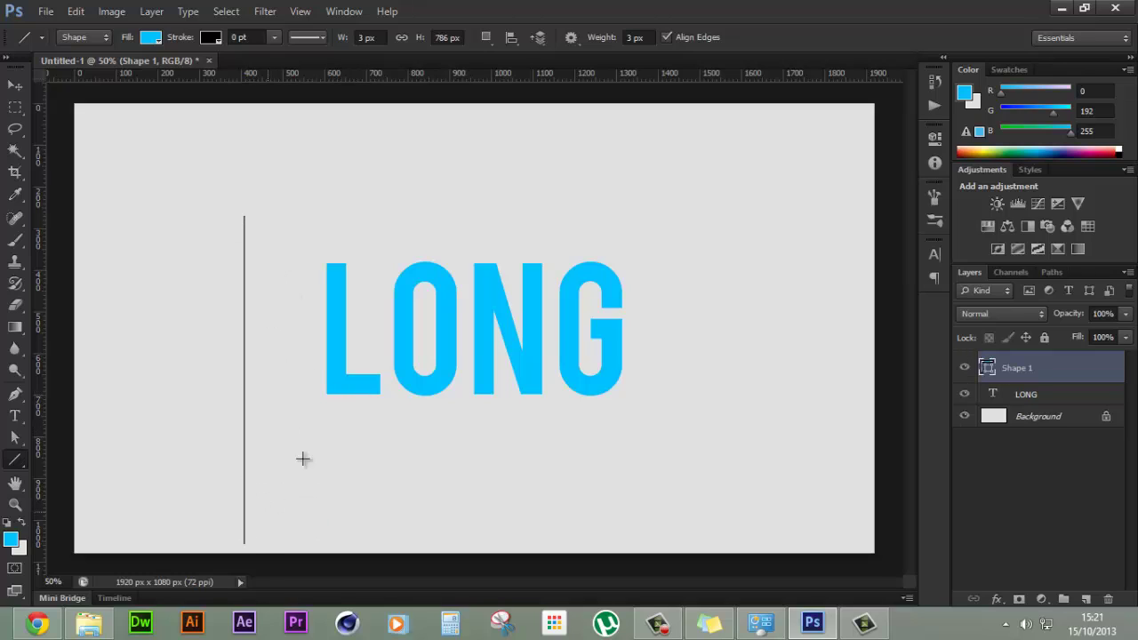
Step: Give the vertical line a black fill and a 2 pt black stroke
left_click(151, 38)
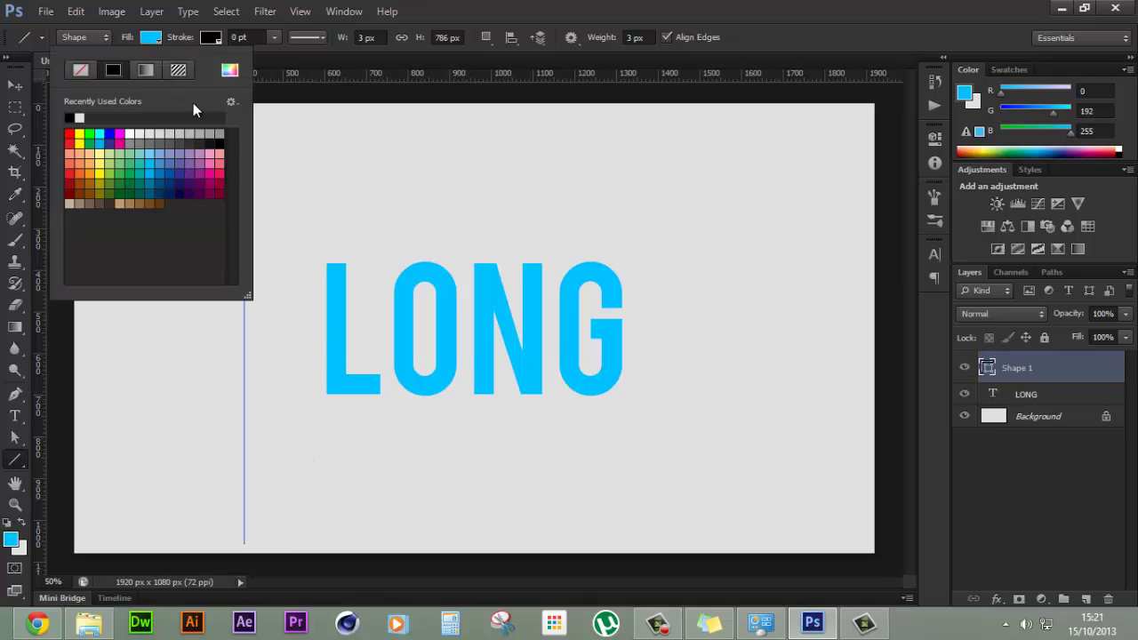
left_click(69, 117)
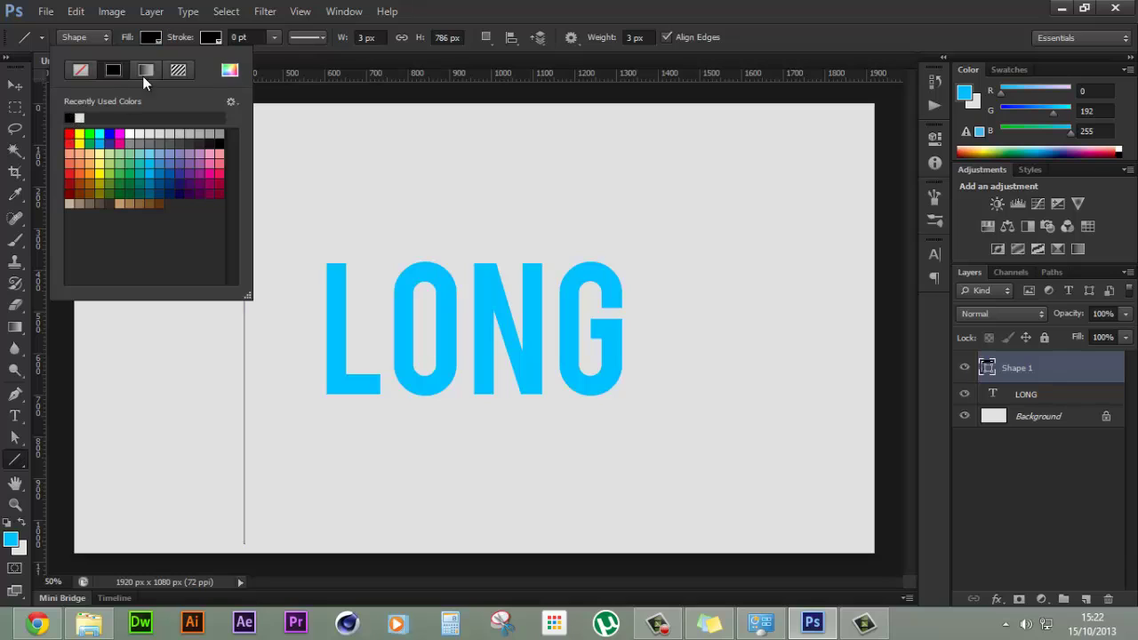
left_click(237, 38)
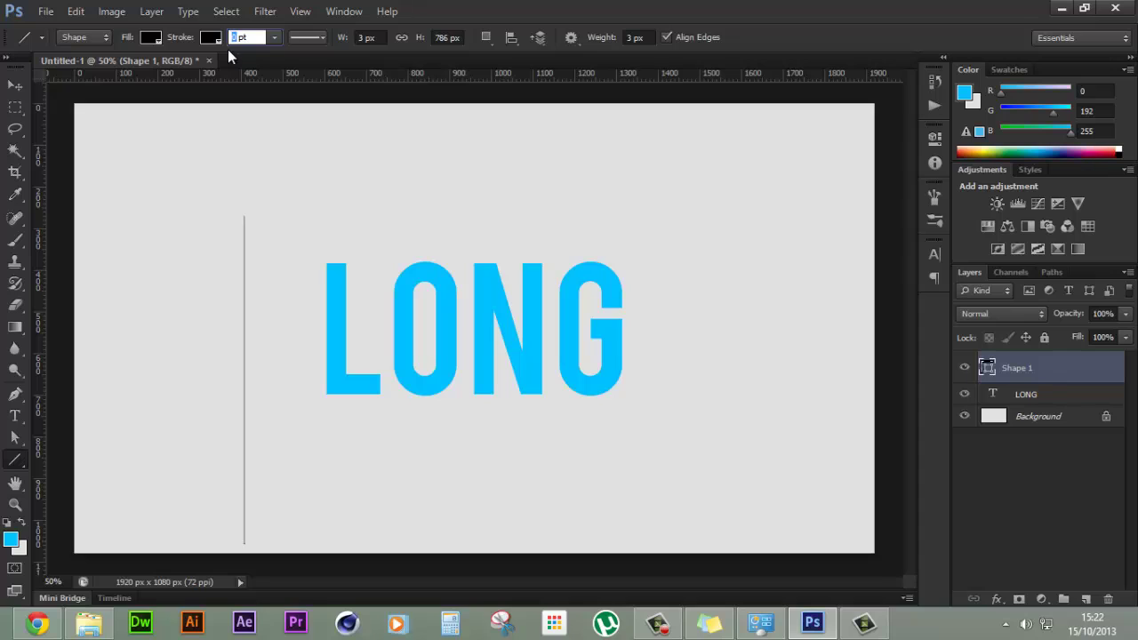
key("Return")
left_click(1050, 502)
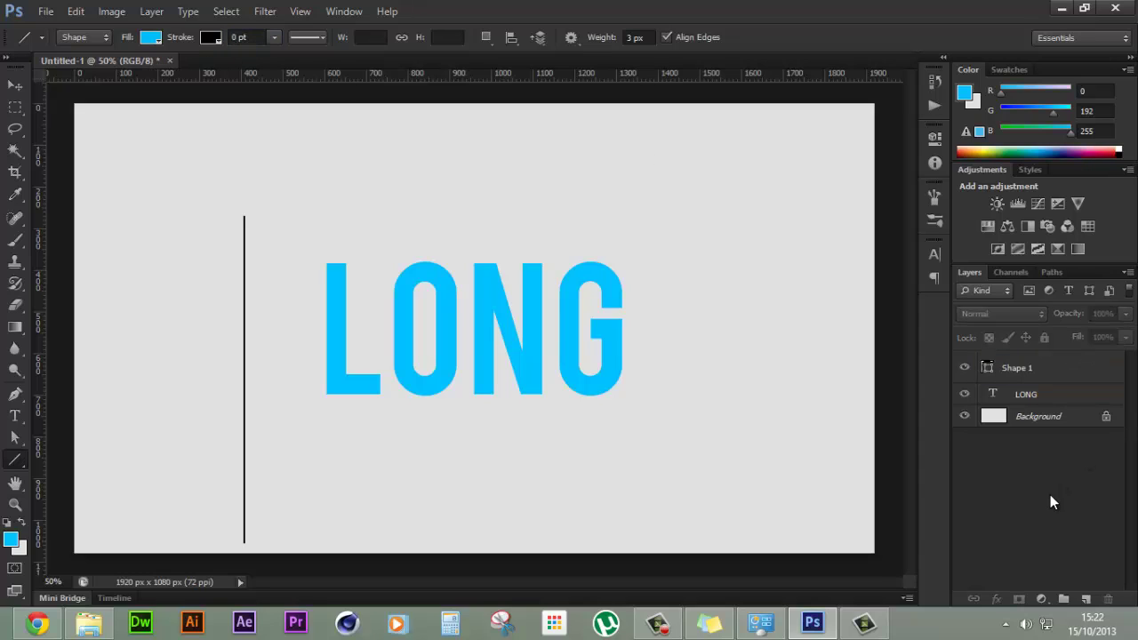
left_click(1039, 380)
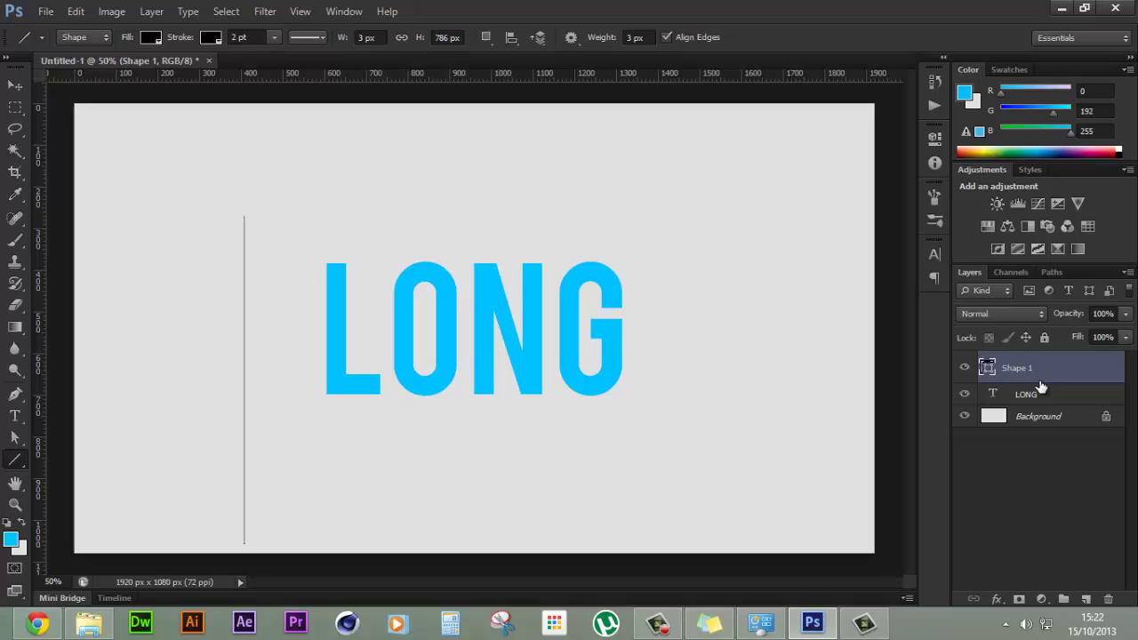
Step: Rotate the line by -45 degrees
key("ctrl+t")
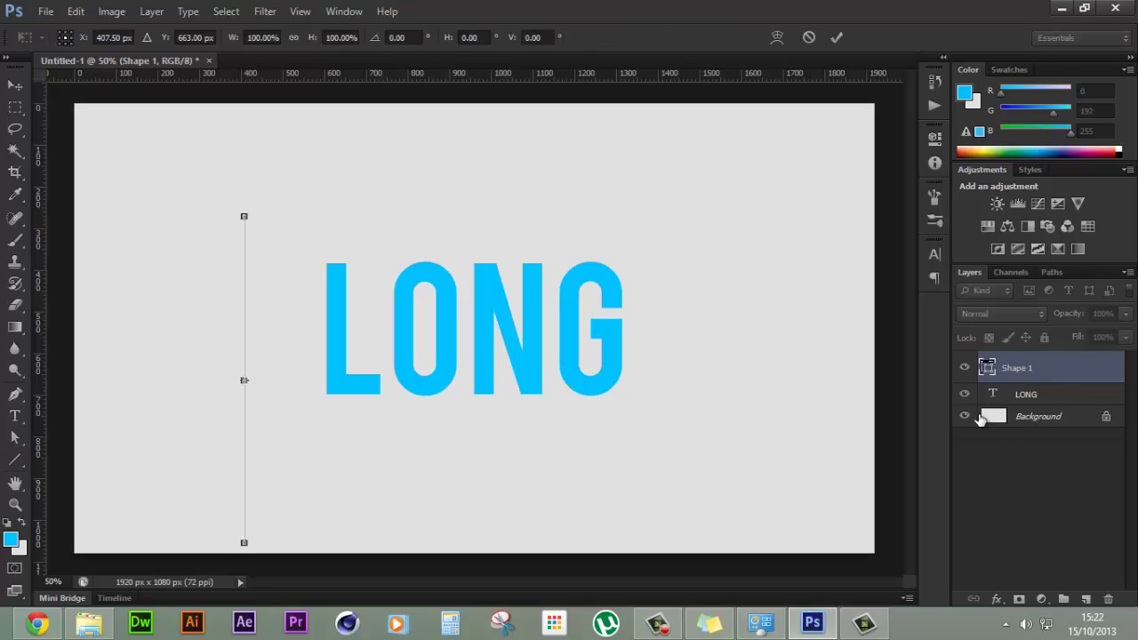
left_click(388, 38)
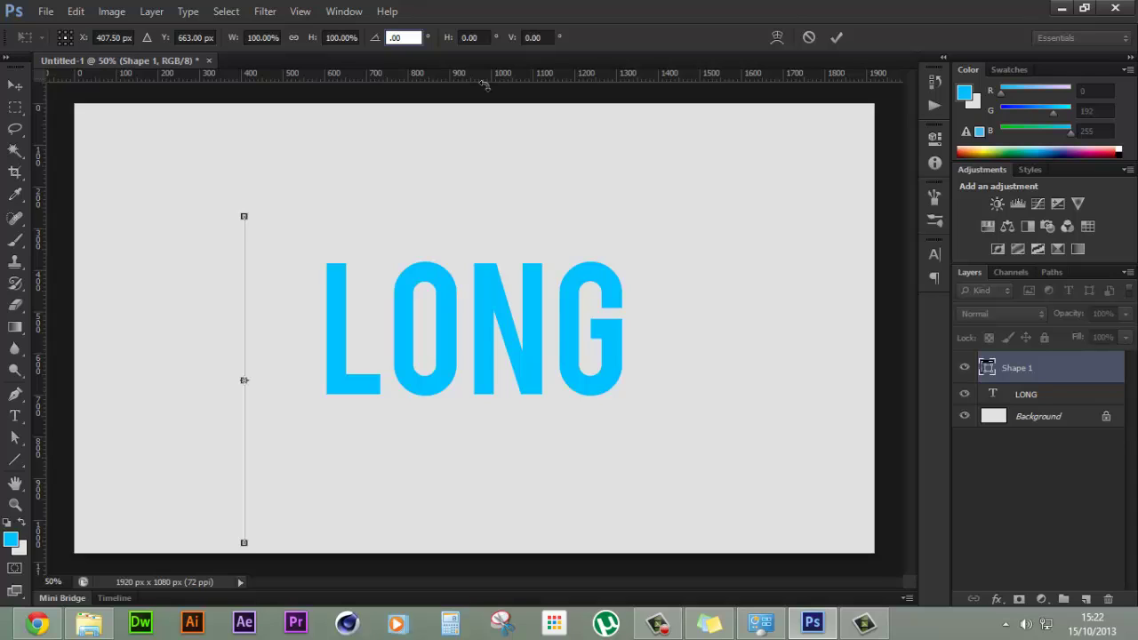
type("-45")
key("Return")
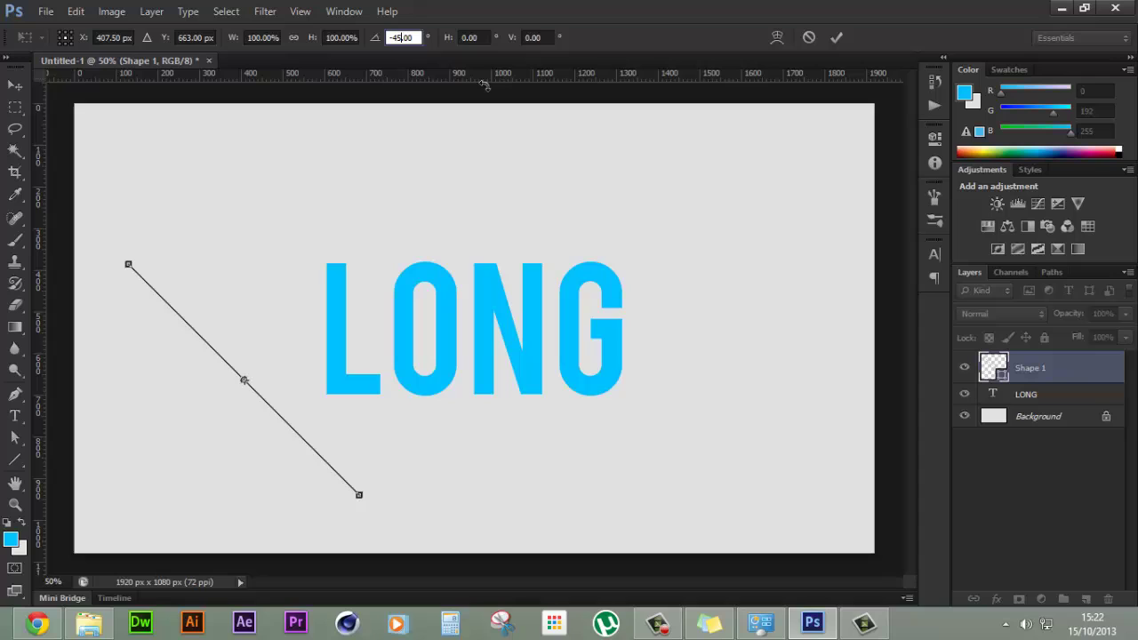
key("Return")
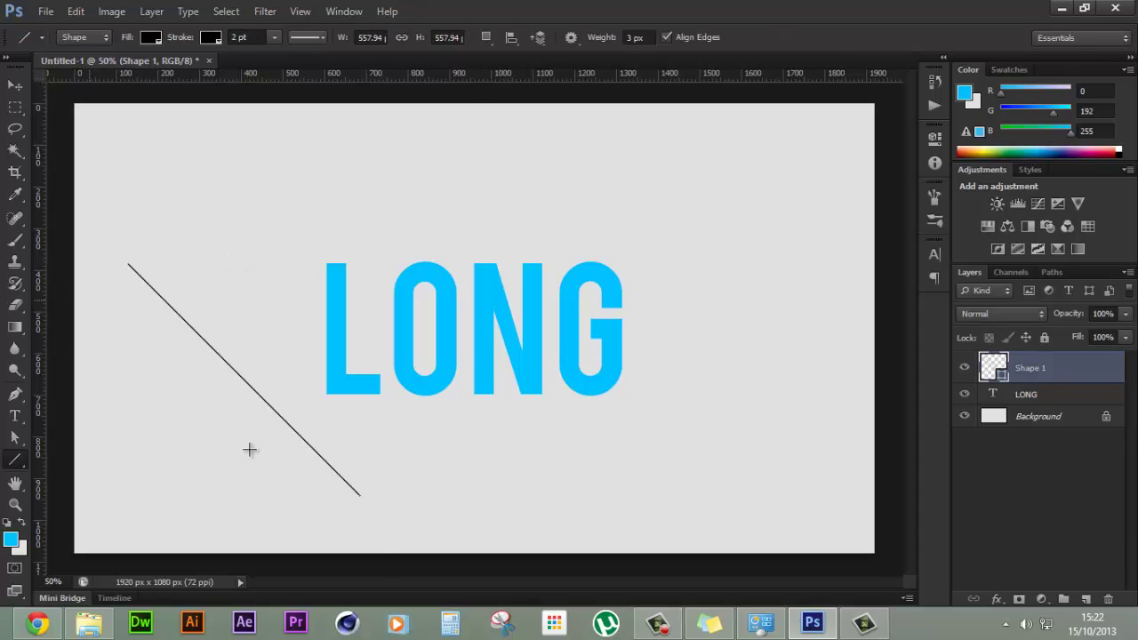
Step: Scale the diagonal line proportionally to about 150.55% and place its upper end near the lower-left corner of the L
key("ctrl+t")
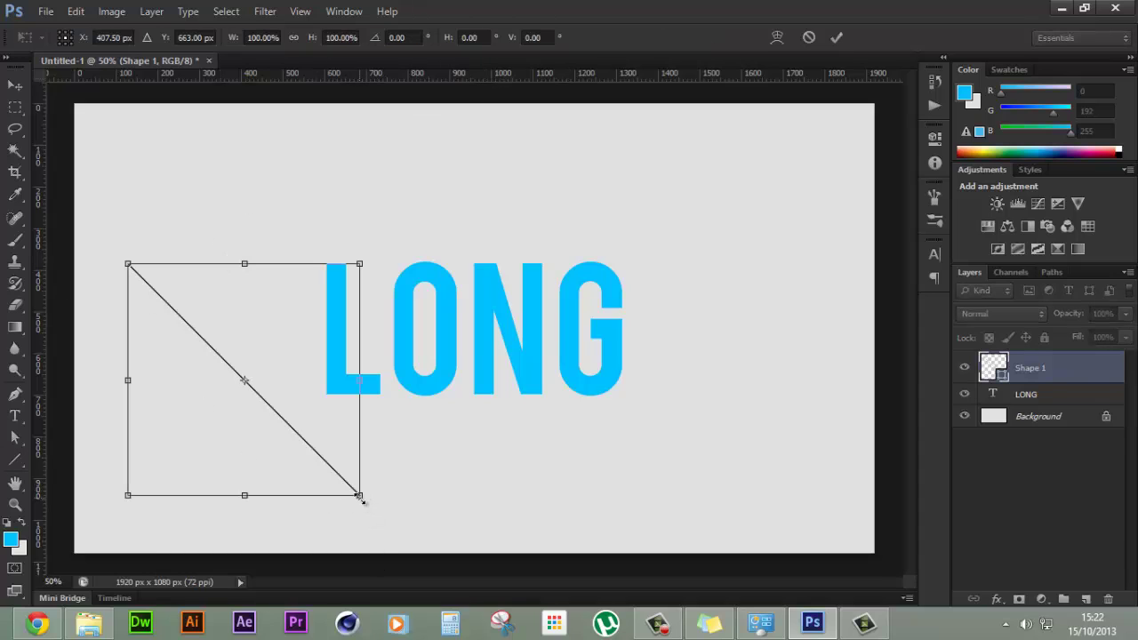
left_click_drag(360, 497, 484, 612)
left_click_drag(350, 457, 505, 543)
left_click_drag(419, 474, 467, 517)
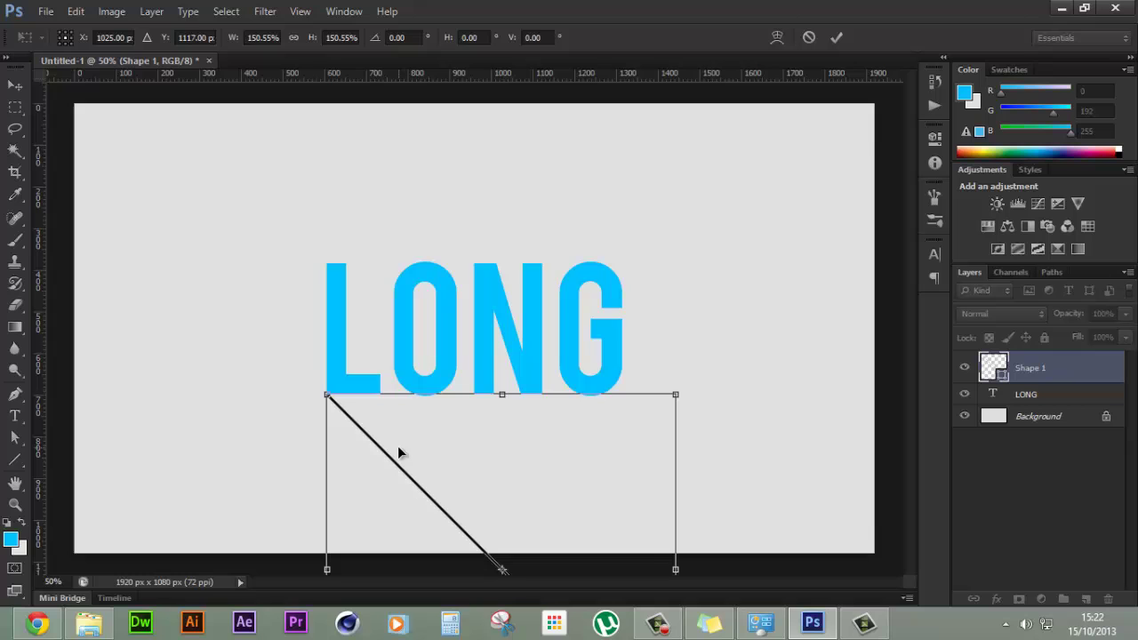
left_click_drag(402, 446, 413, 450)
key("Return")
key("u")
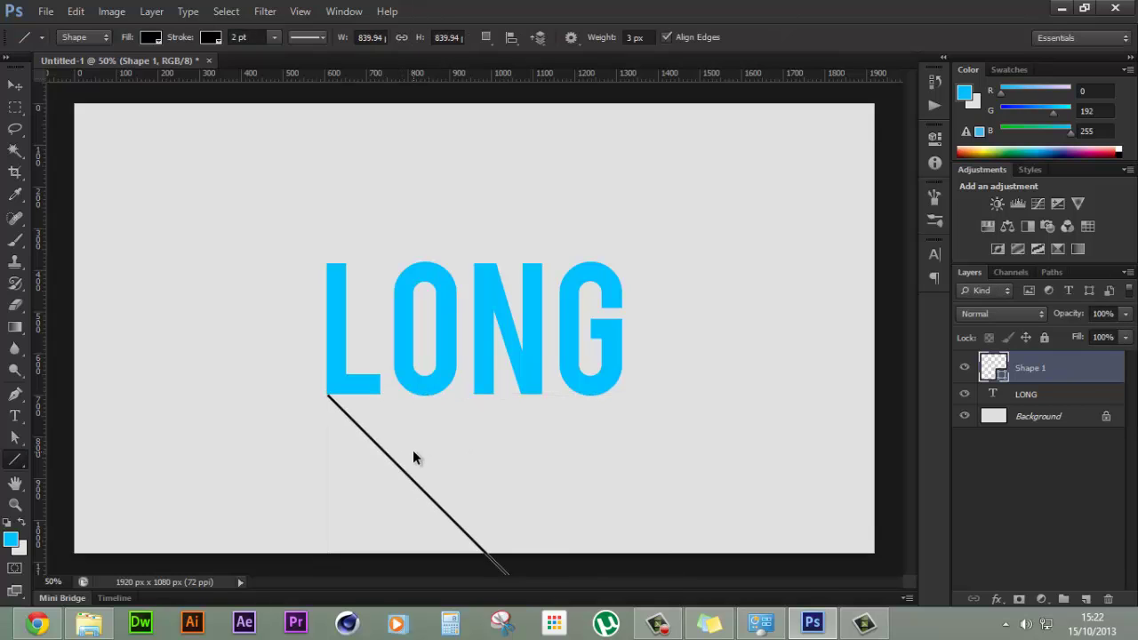
Step: Fine-tune the diagonal line's position so its upper end meets the lower-left corner of the L exactly
key("ctrl+plus")
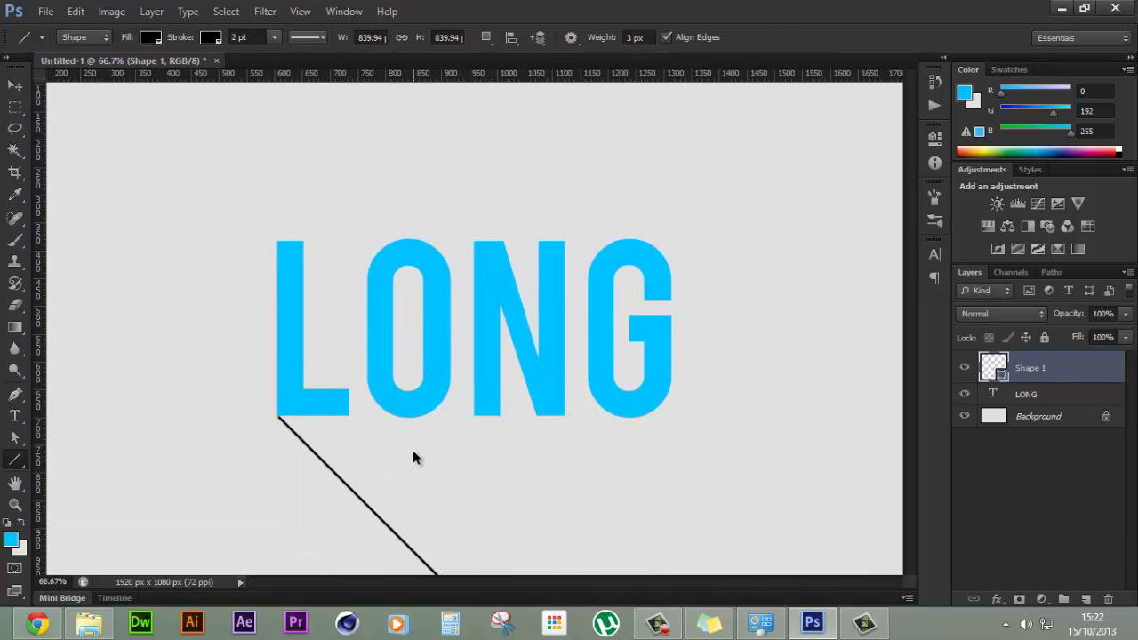
key("ctrl+plus")
key("ctrl+plus")
left_click_drag(486, 339, 560, 180)
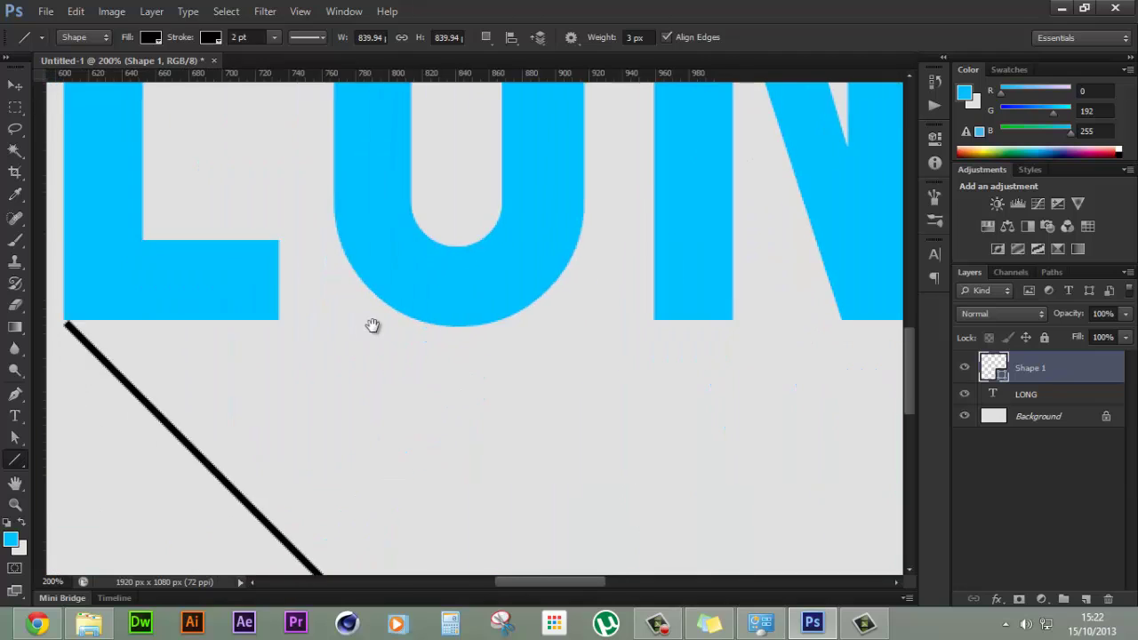
left_click_drag(373, 328, 430, 300)
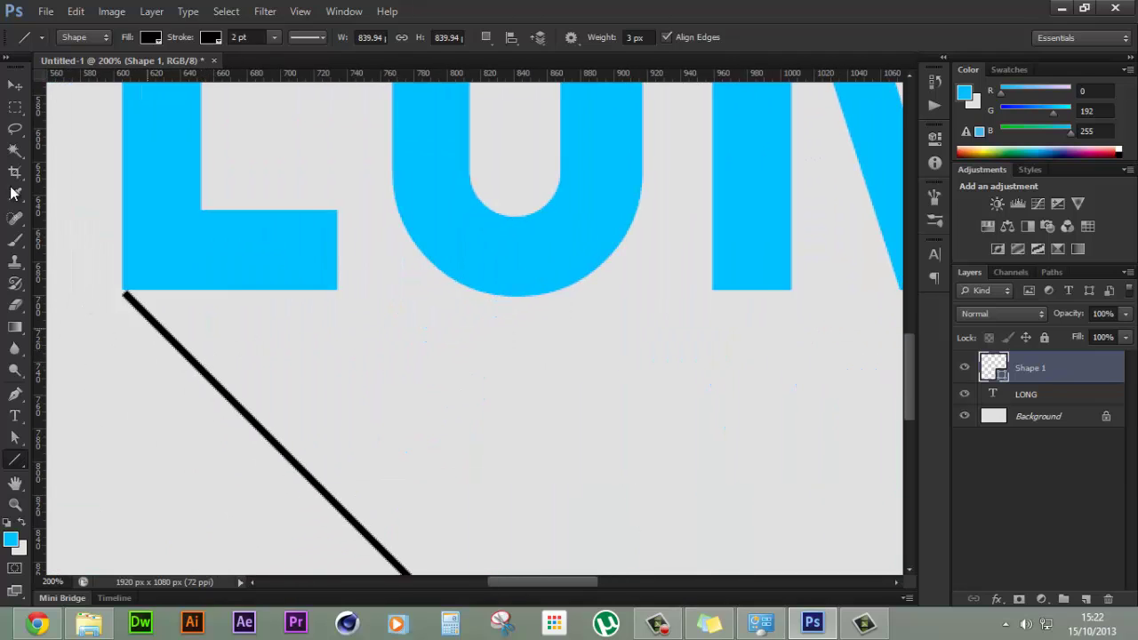
left_click(14, 85)
left_click_drag(186, 367, 171, 356)
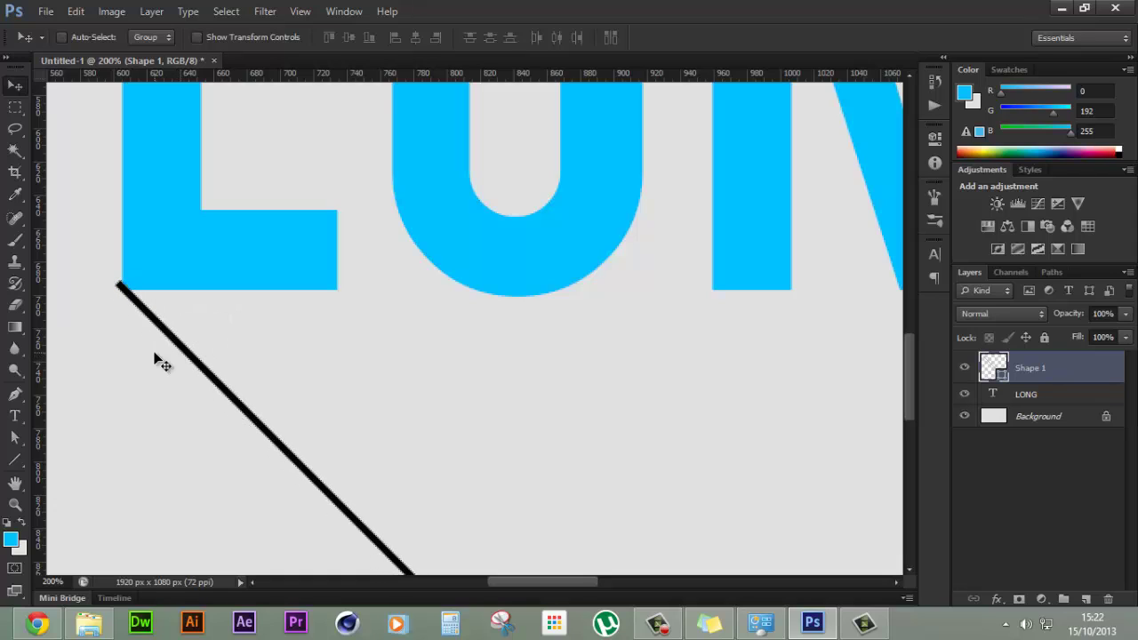
key("Right")
key("Right")
key("Right")
key("Right")
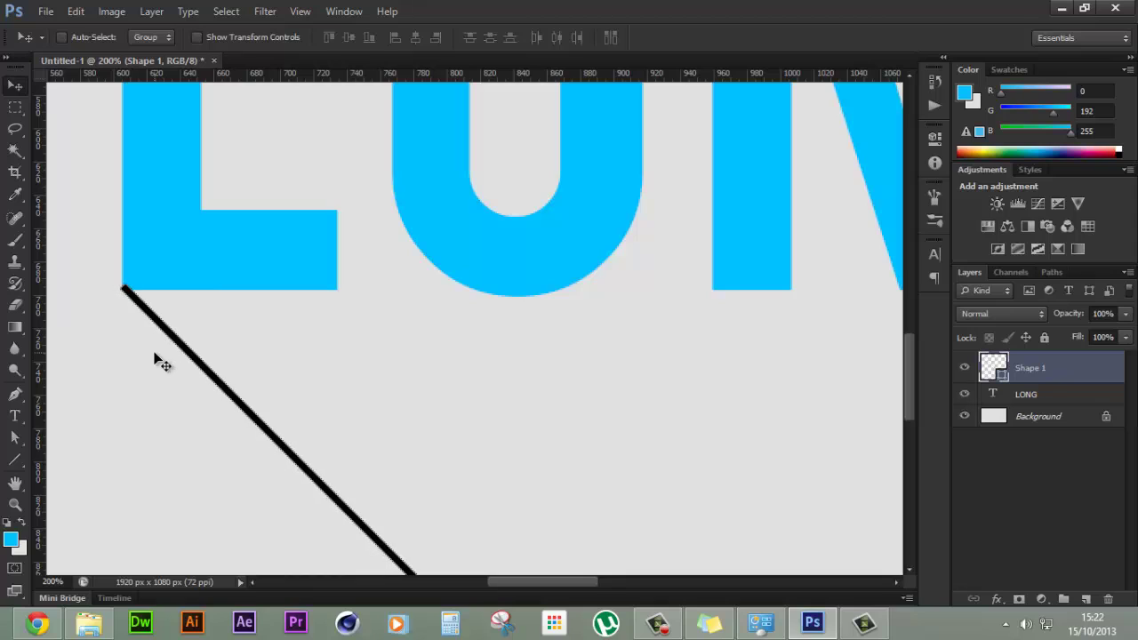
key("Right")
key("Right")
key("Left")
key("Left")
key("Left")
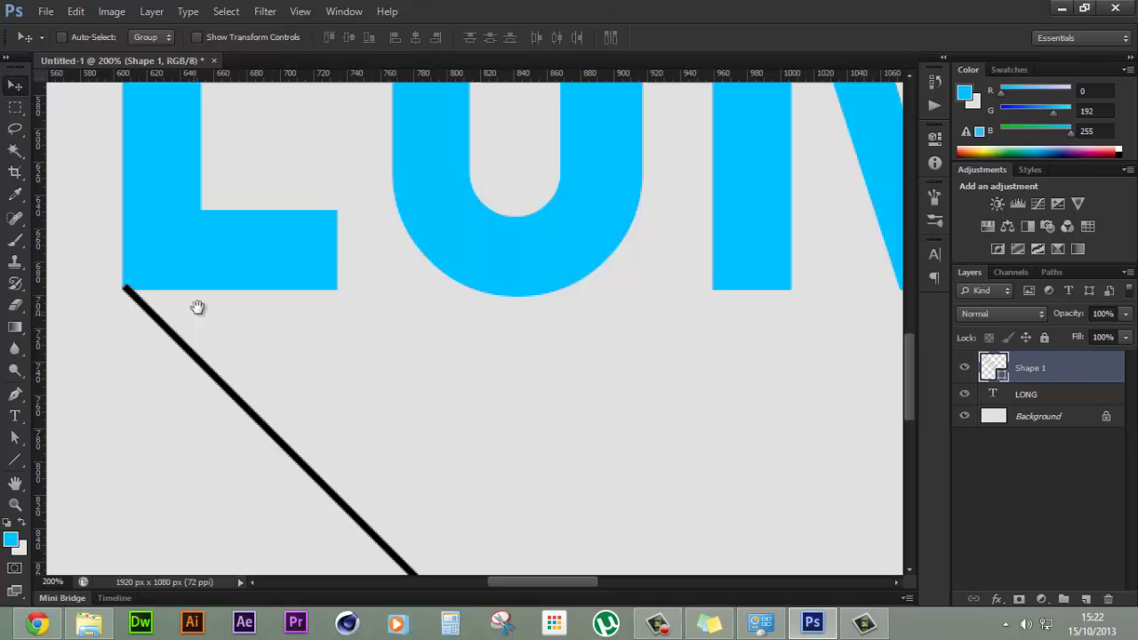
left_click_drag(199, 305, 173, 384)
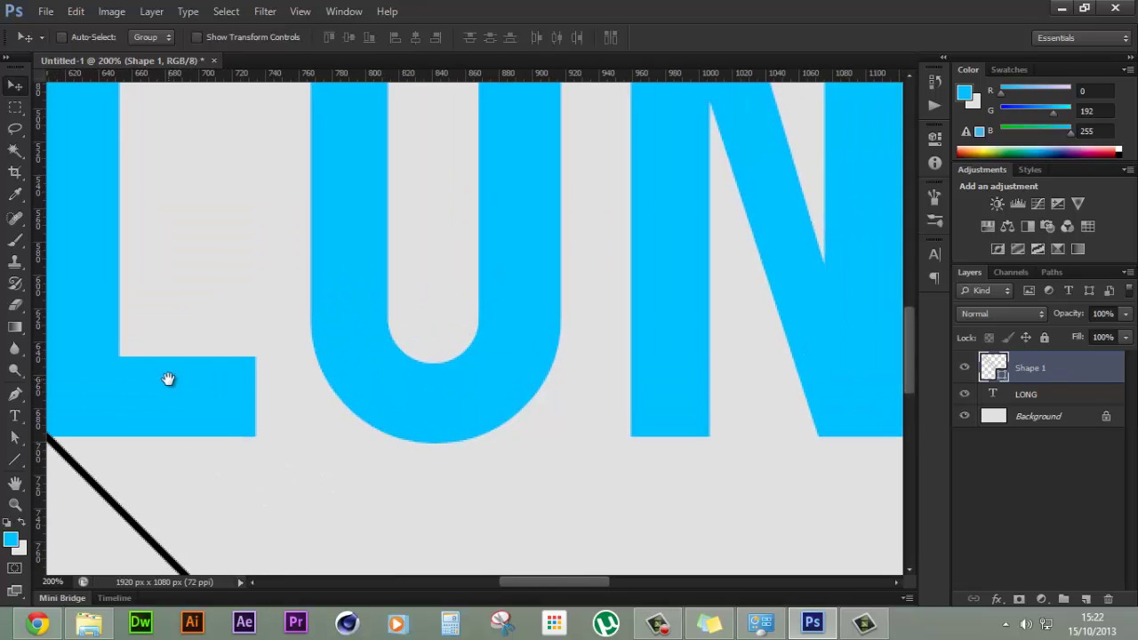
left_click_drag(150, 424, 239, 355)
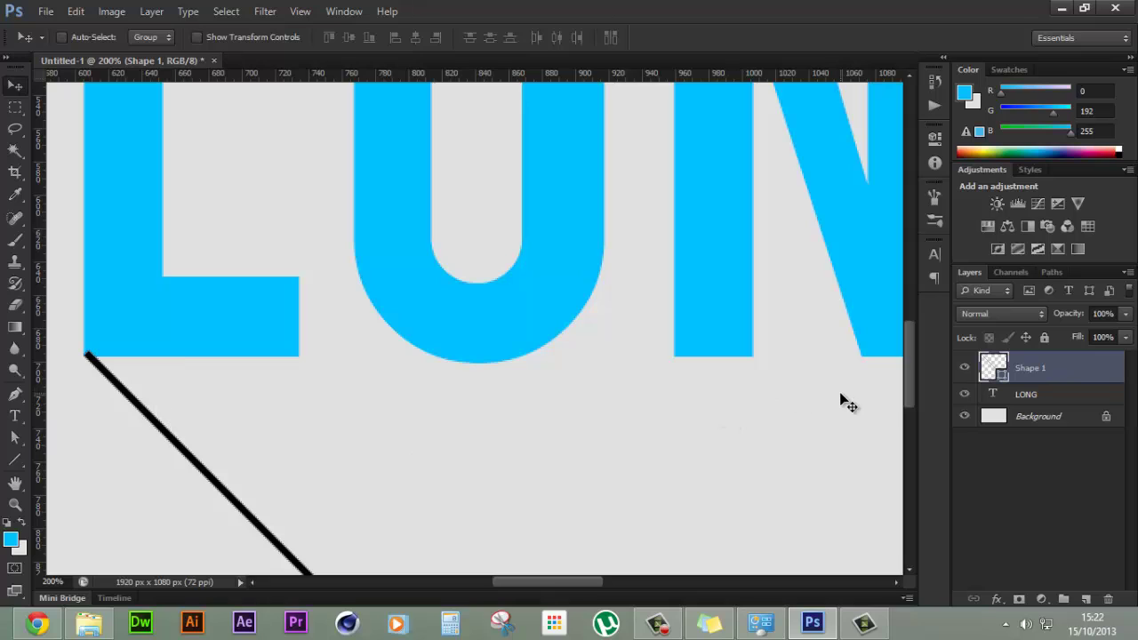
Step: Duplicate the diagonal line and align the copy's upper end with the top-right corner of the L's stem
key("ctrl+j")
left_click_drag(296, 348, 200, 404)
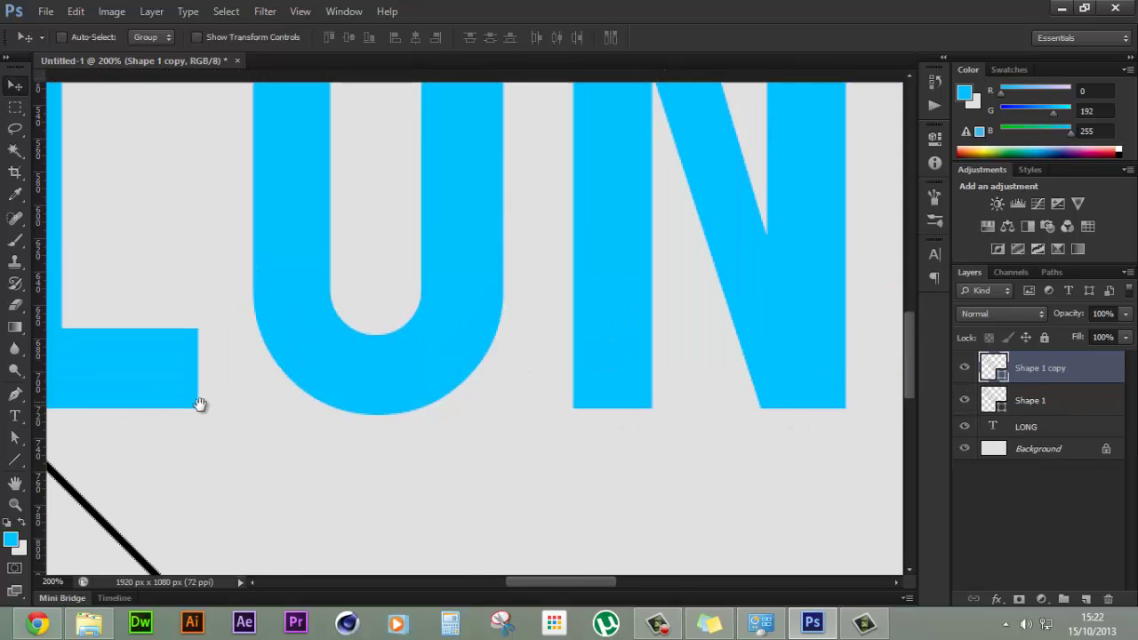
key("ctrl+minus")
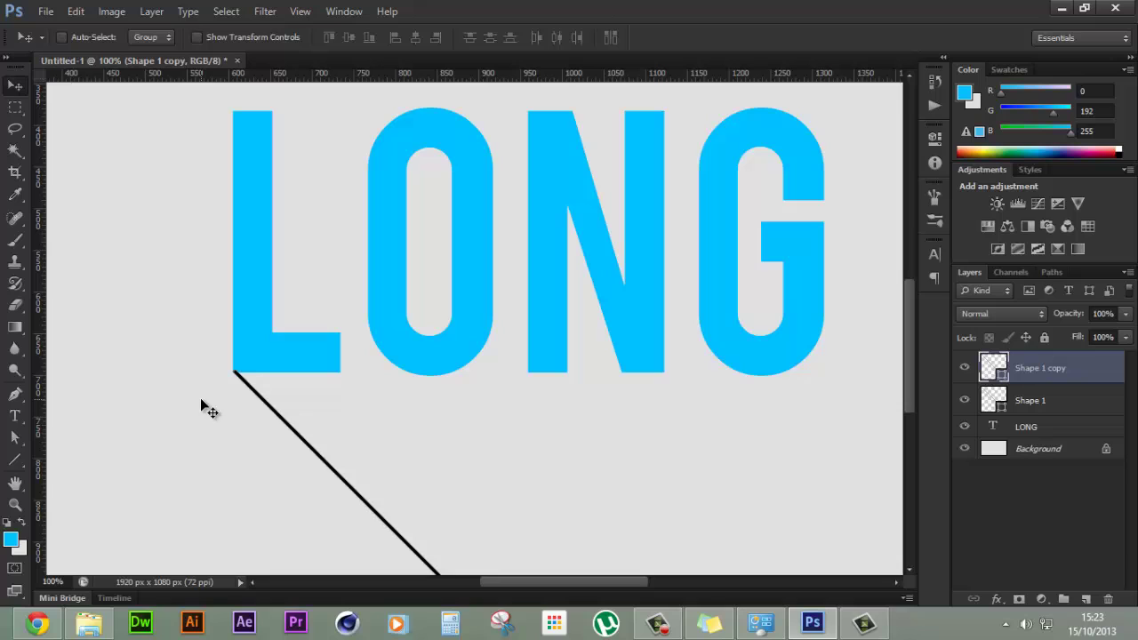
left_click_drag(297, 380, 329, 183)
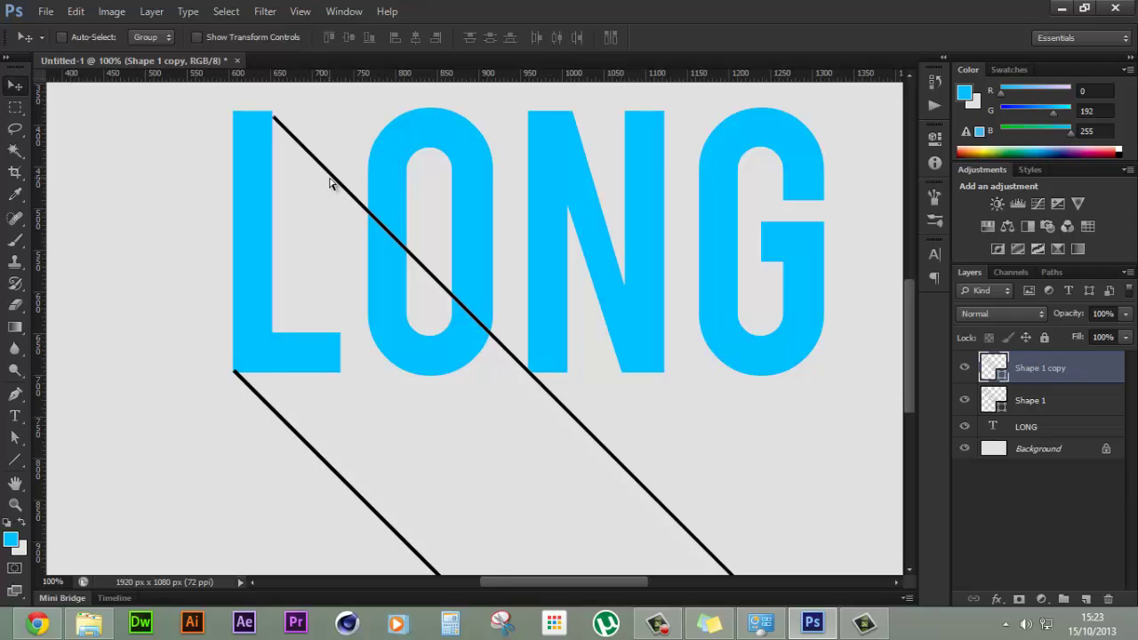
key("Up")
key("Up")
key("Up")
key("Up")
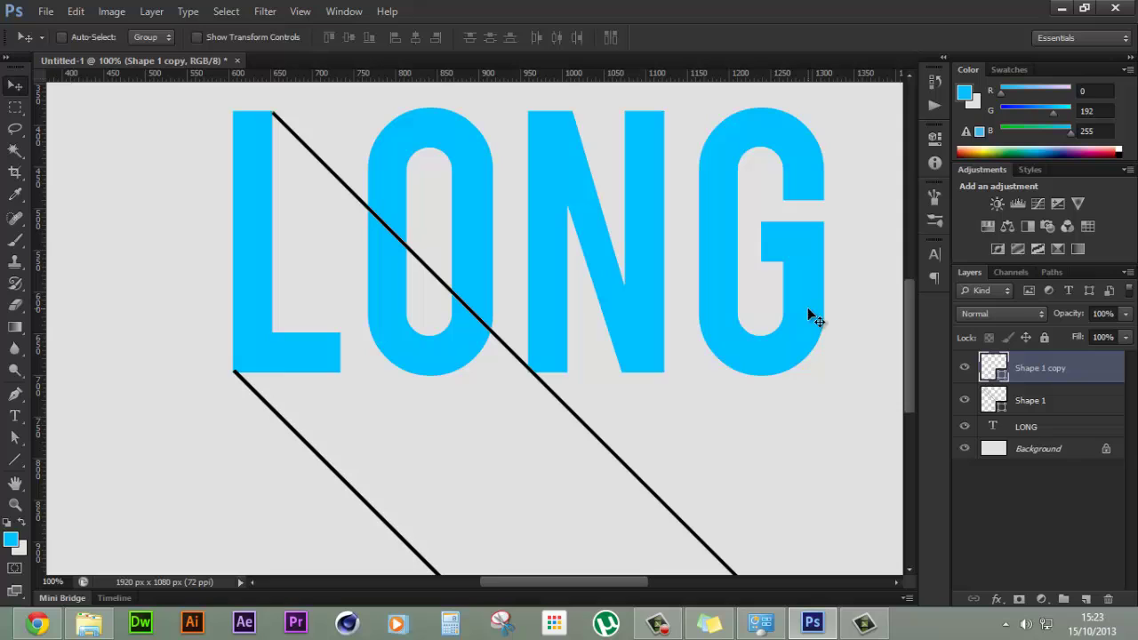
Step: Duplicate the diagonal line again and align the copy with the upper-right curve of the O
key("ctrl+j")
left_click_drag(395, 246, 593, 242)
key("Left")
key("Left")
key("Left")
key("Left")
key("Left")
key("Left")
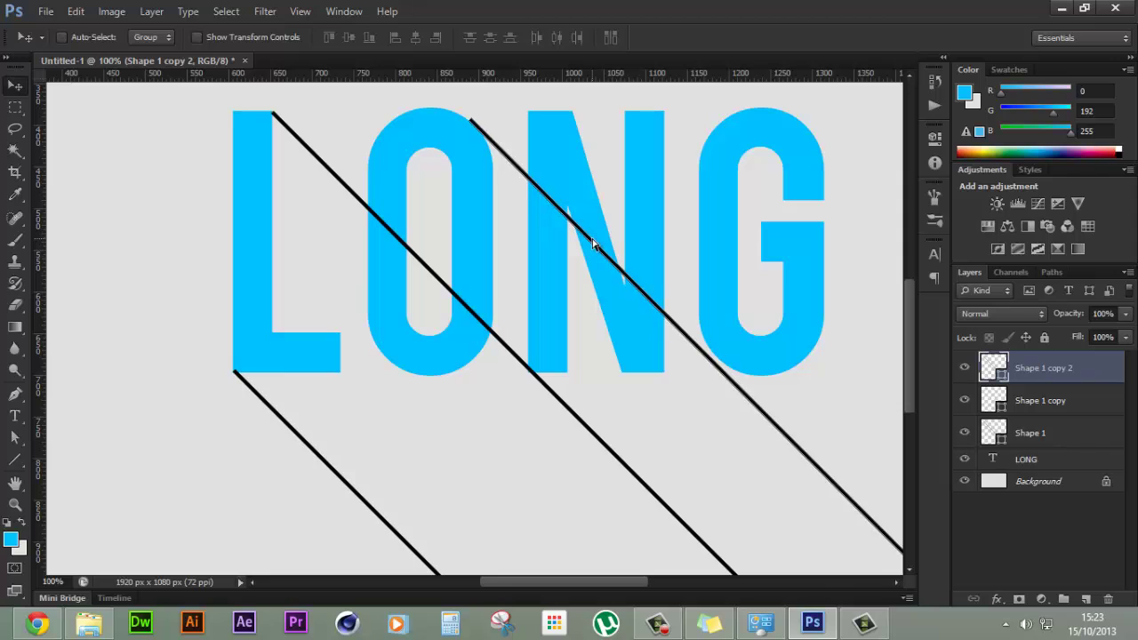
key("Left")
key("Left")
key("Left")
key("Left")
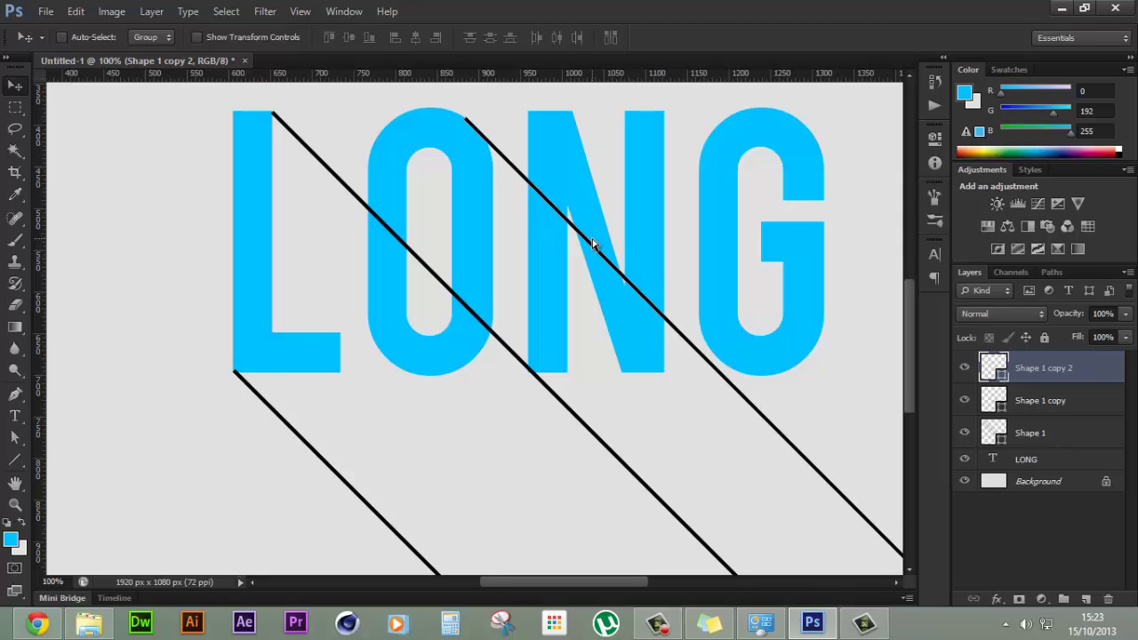
Step: Nudge the newest diagonal line so its upper end sits exactly on the O's upper-right curve
key("Right")
key("Right")
key("Right")
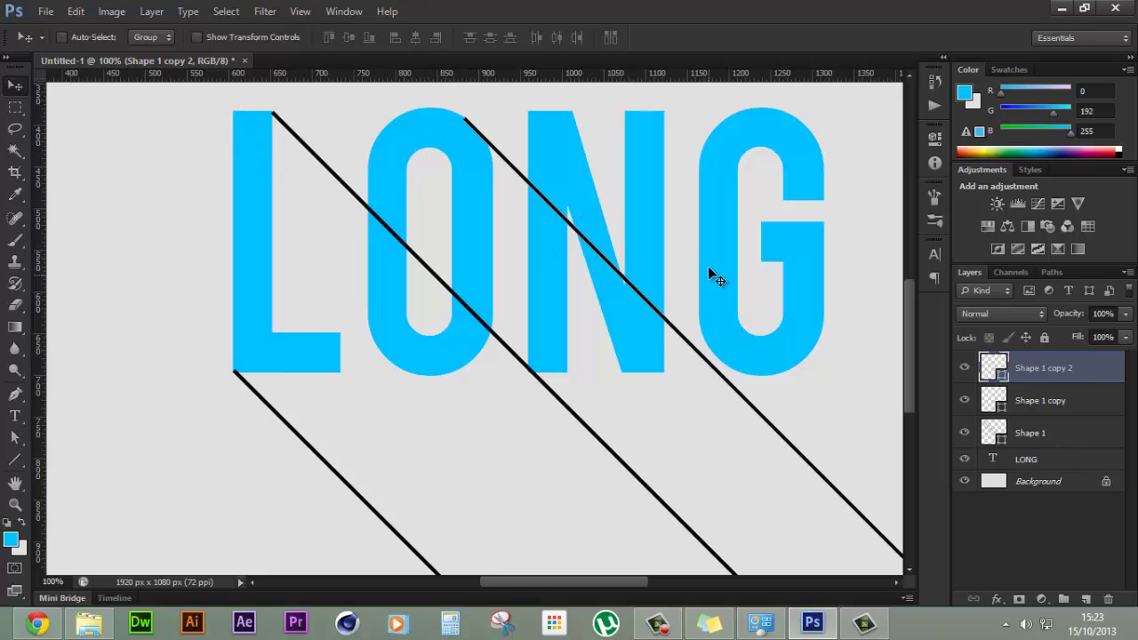
Step: Duplicate the diagonal line and align the copy's upper end with the top-right corner of the N
key("ctrl+j")
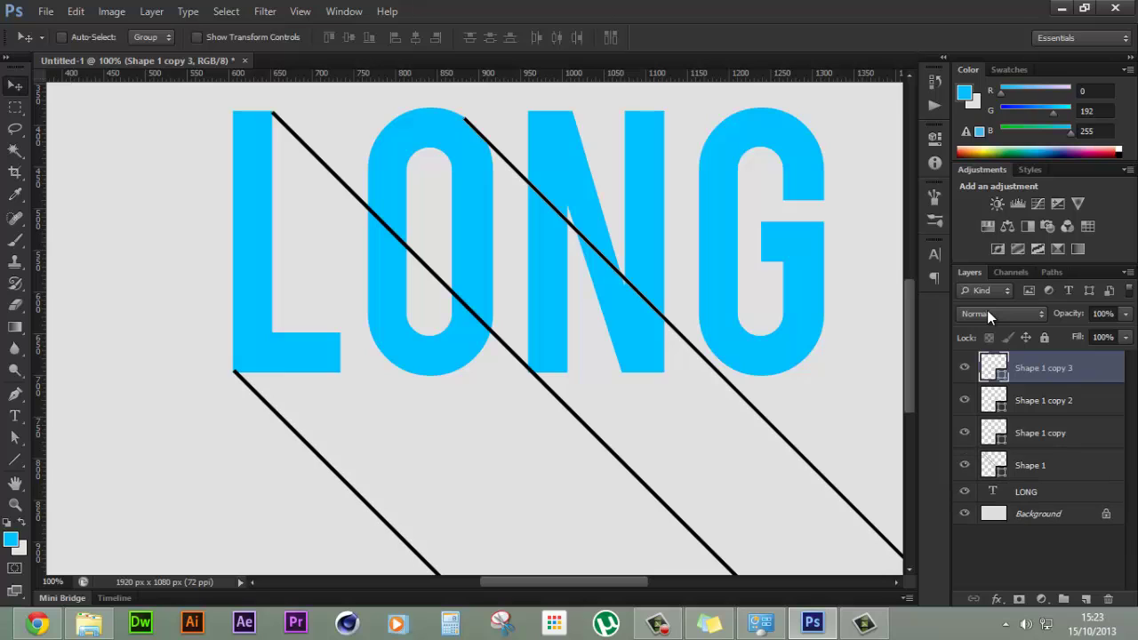
left_click_drag(656, 245, 772, 263)
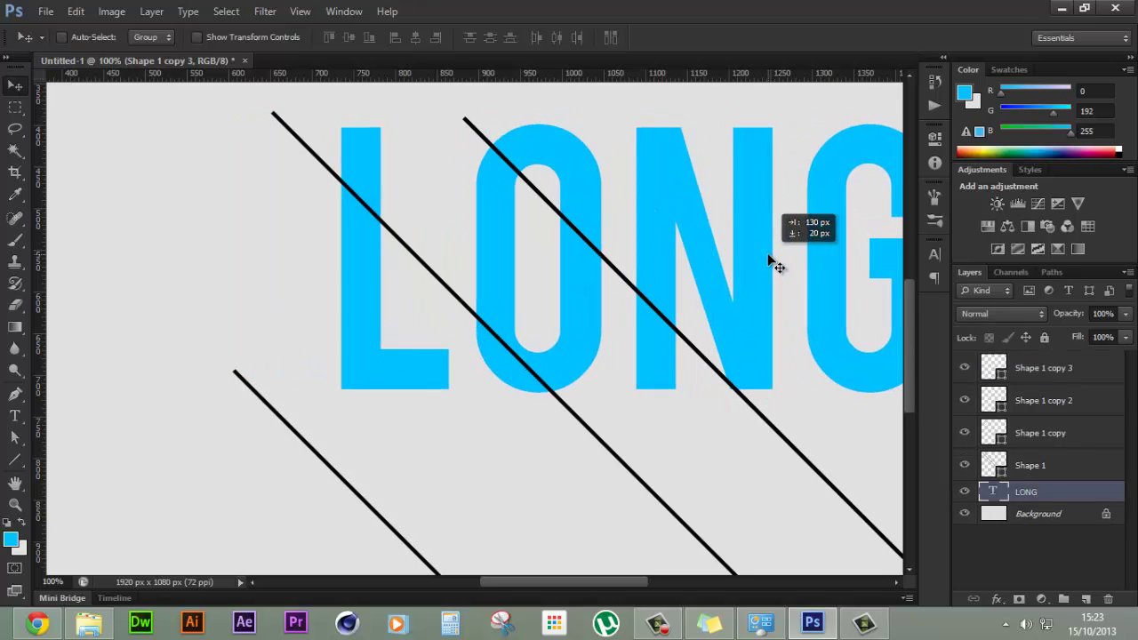
key("ctrl+z")
left_click(1047, 373)
left_click_drag(602, 198, 808, 218)
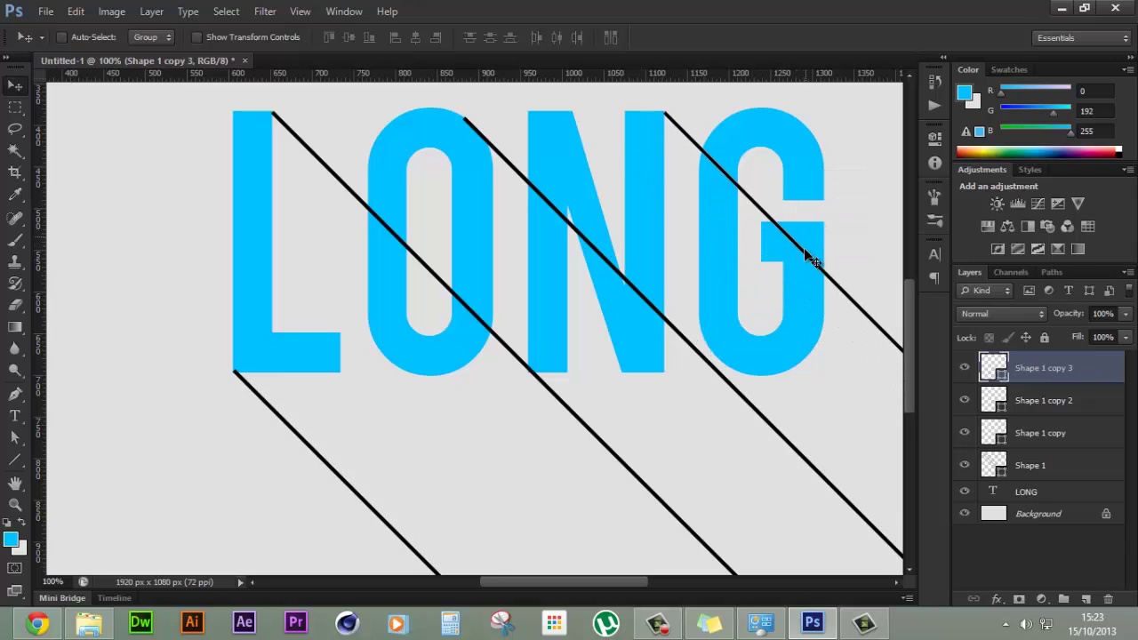
Step: Duplicate the diagonal line once more and align the copy's upper end with the upper-right curve of the G
key("space")
left_click_drag(756, 262, 604, 276)
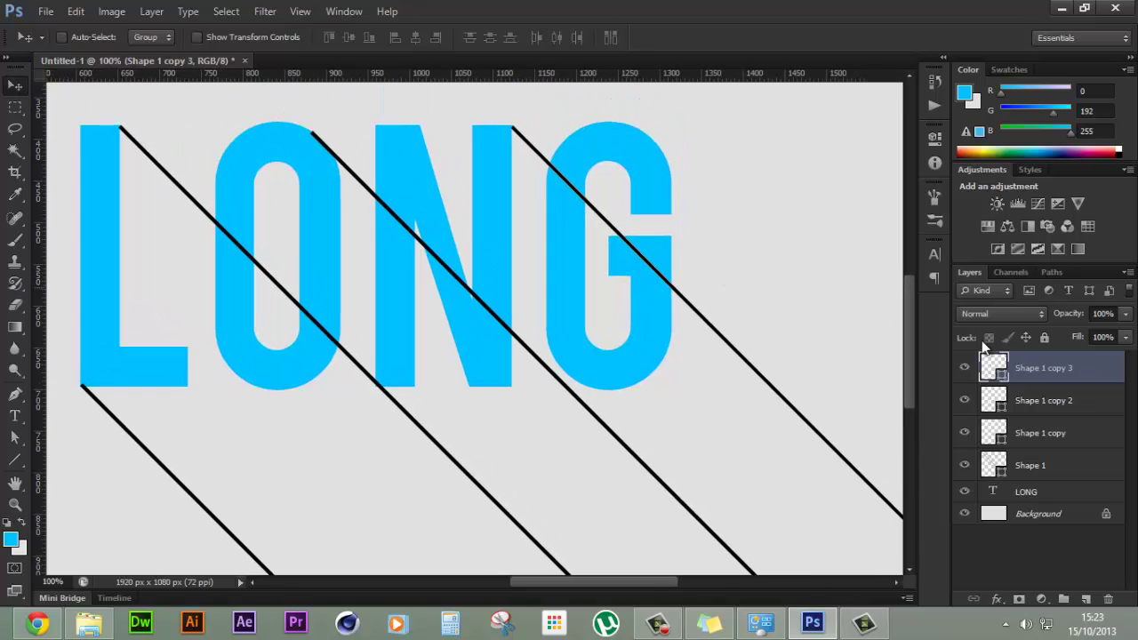
key("ctrl+j")
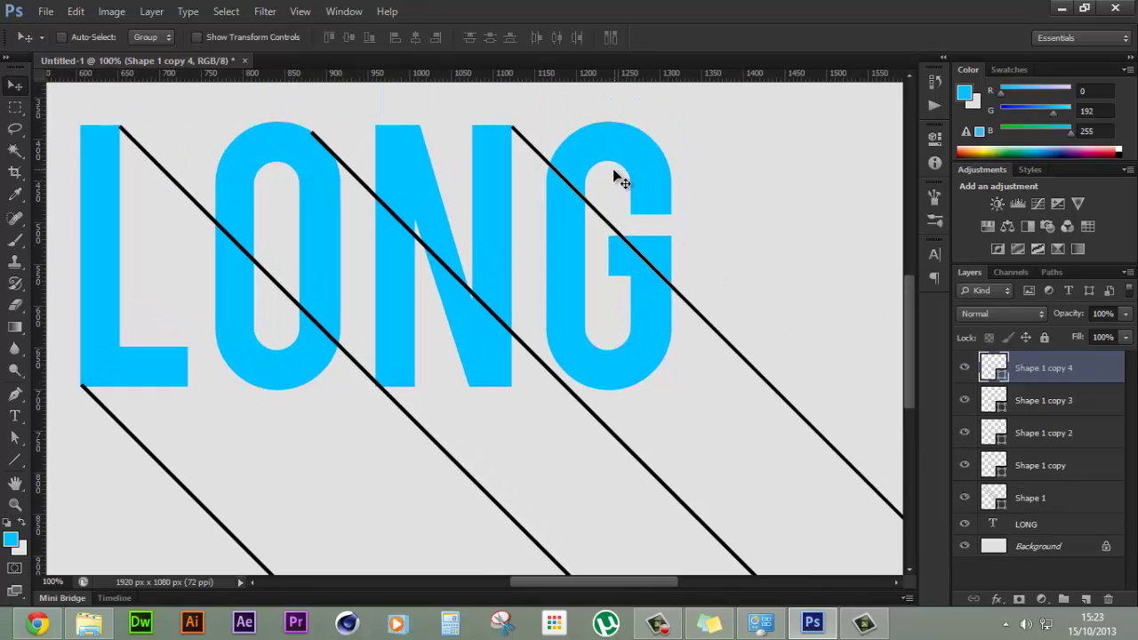
left_click_drag(636, 186, 754, 186)
key("Up")
key("Up")
key("Up")
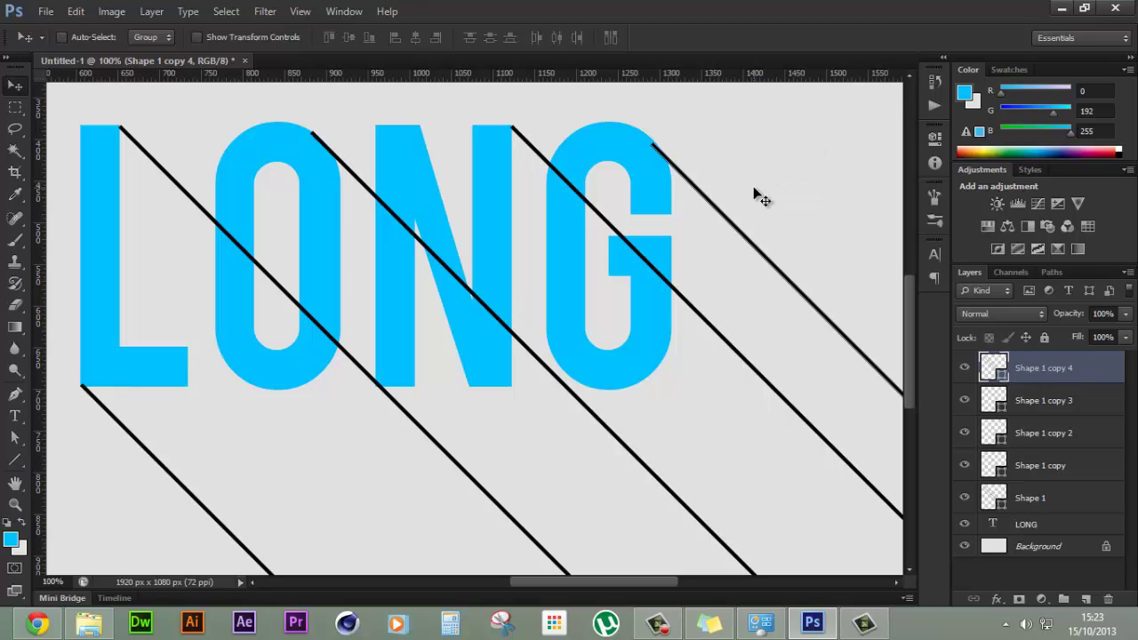
key("Right")
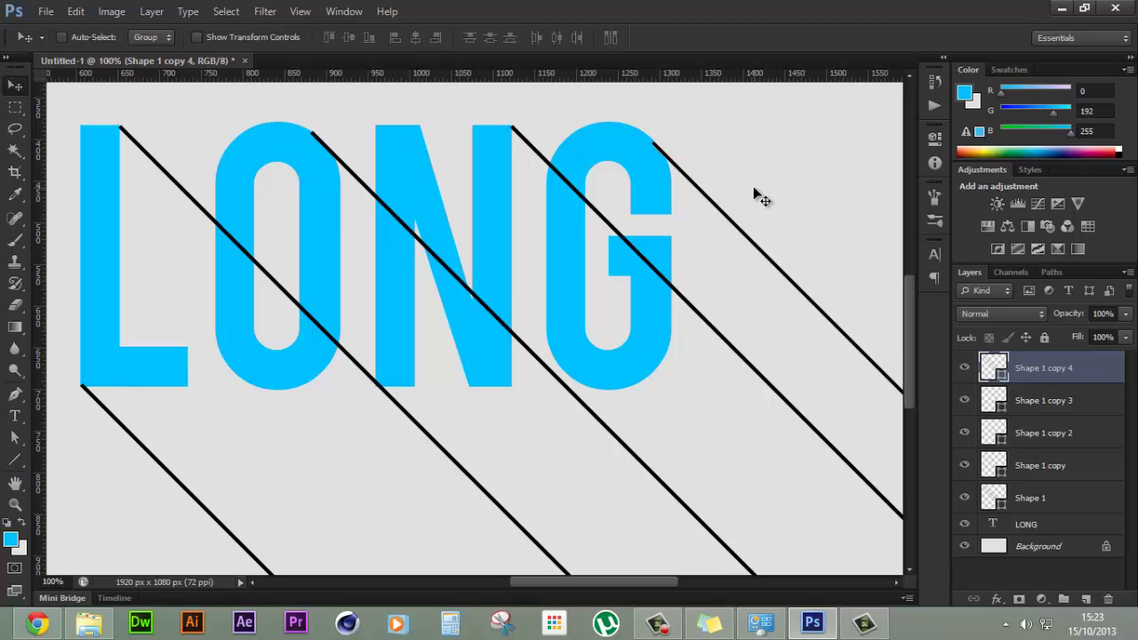
Step: Put all five diagonal line layers into one group, then deselect it
key("ctrl+0")
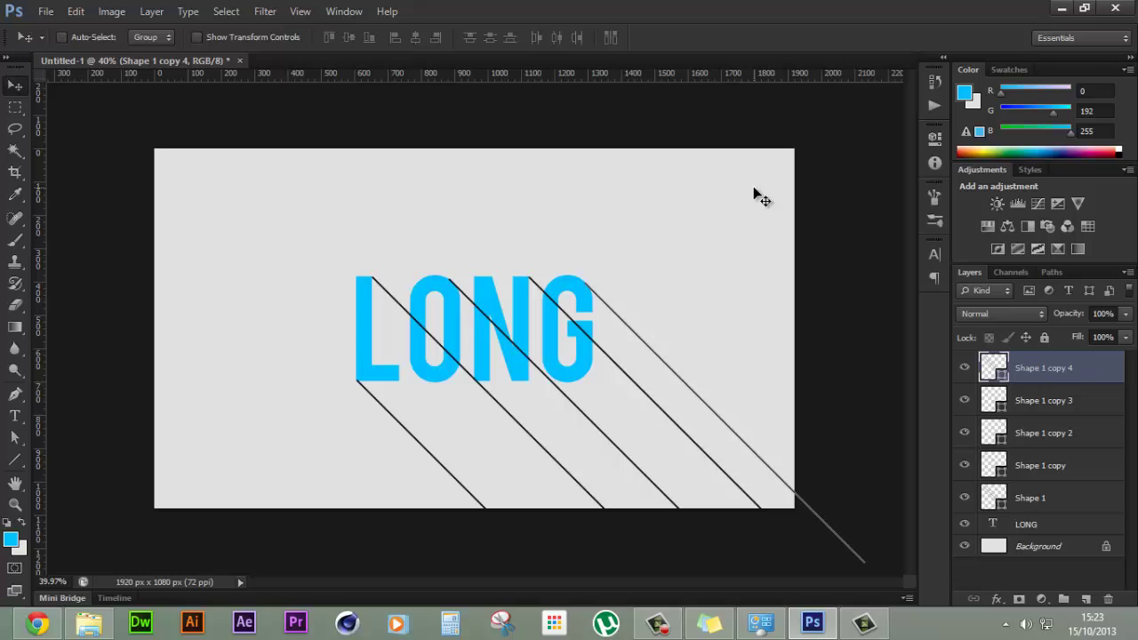
left_click(1026, 443)
left_click(1046, 373)
left_click(1041, 502, "shift")
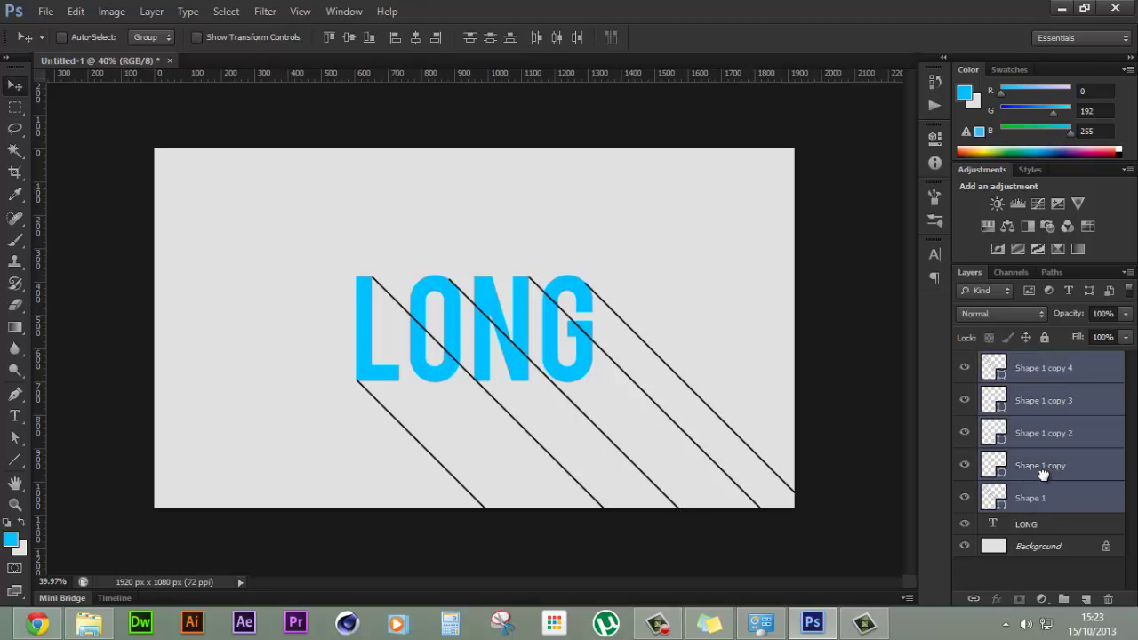
left_click_drag(1042, 480, 1065, 600)
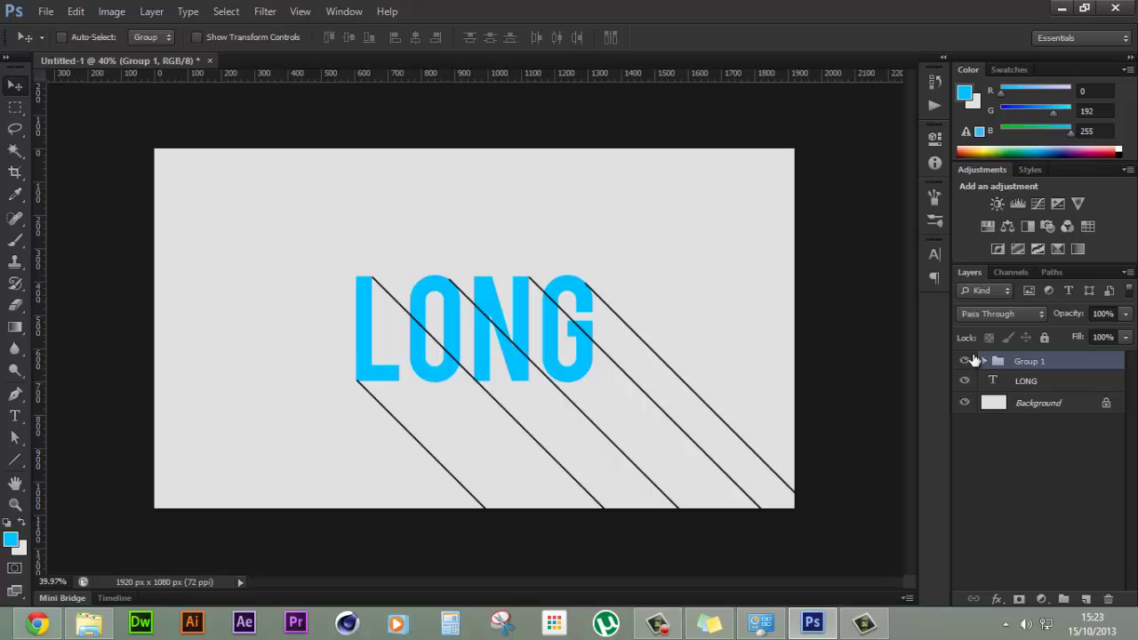
left_click(1056, 473)
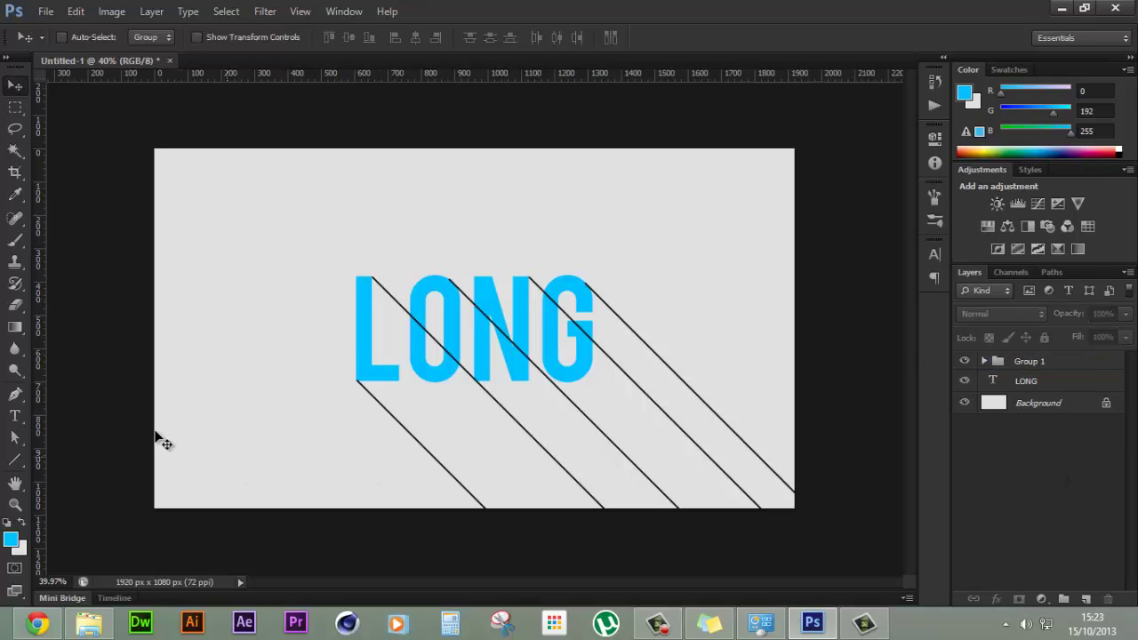
Step: Set up the Pen tool in Shape mode with a black fill and add a new empty layer on top
left_click(12, 394)
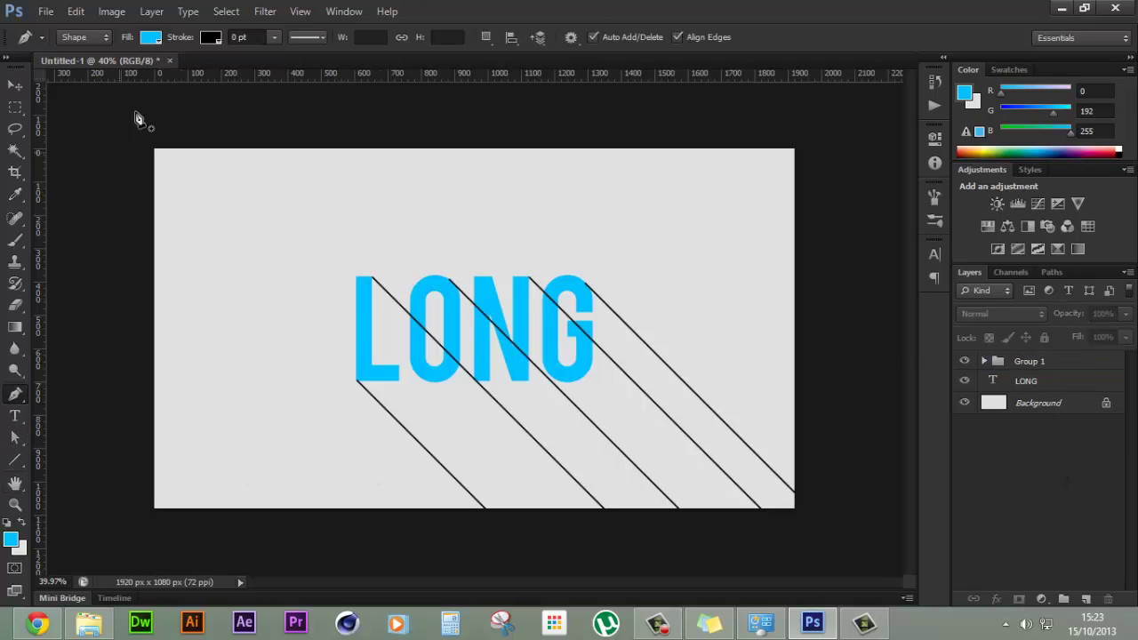
left_click(75, 44)
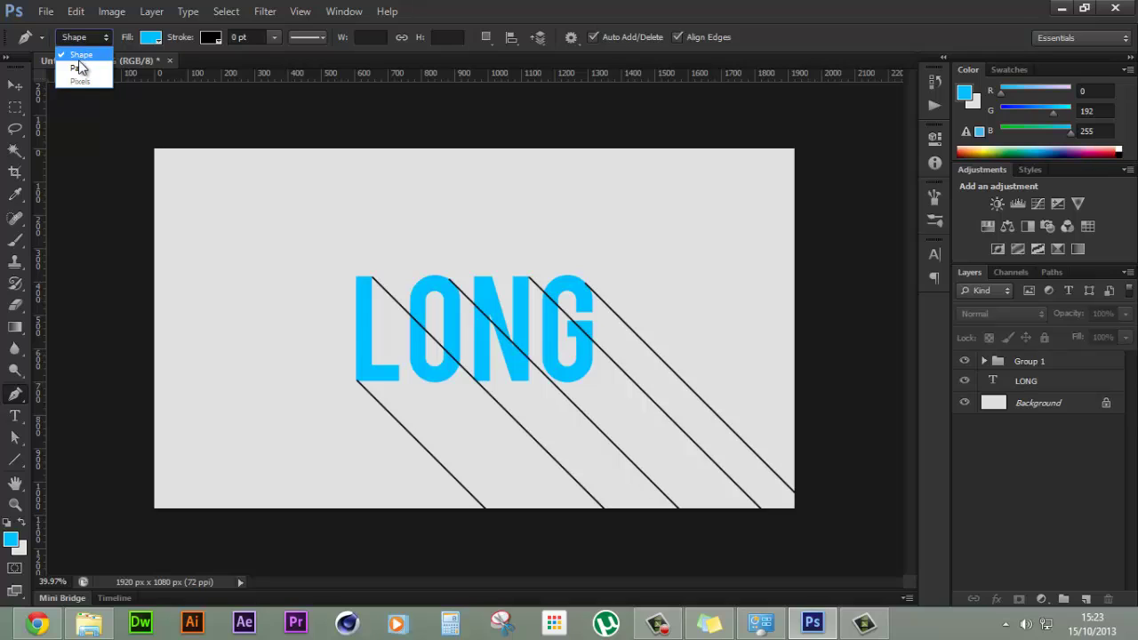
left_click(148, 40)
left_click(151, 41)
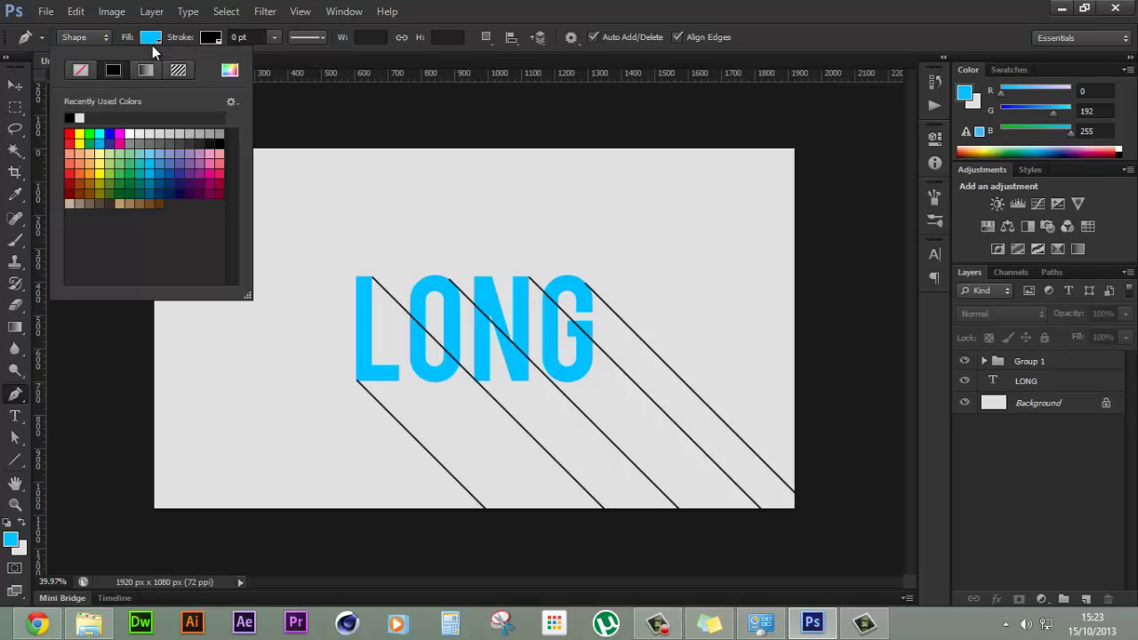
left_click(70, 118)
left_click(1009, 415)
left_click(1083, 600)
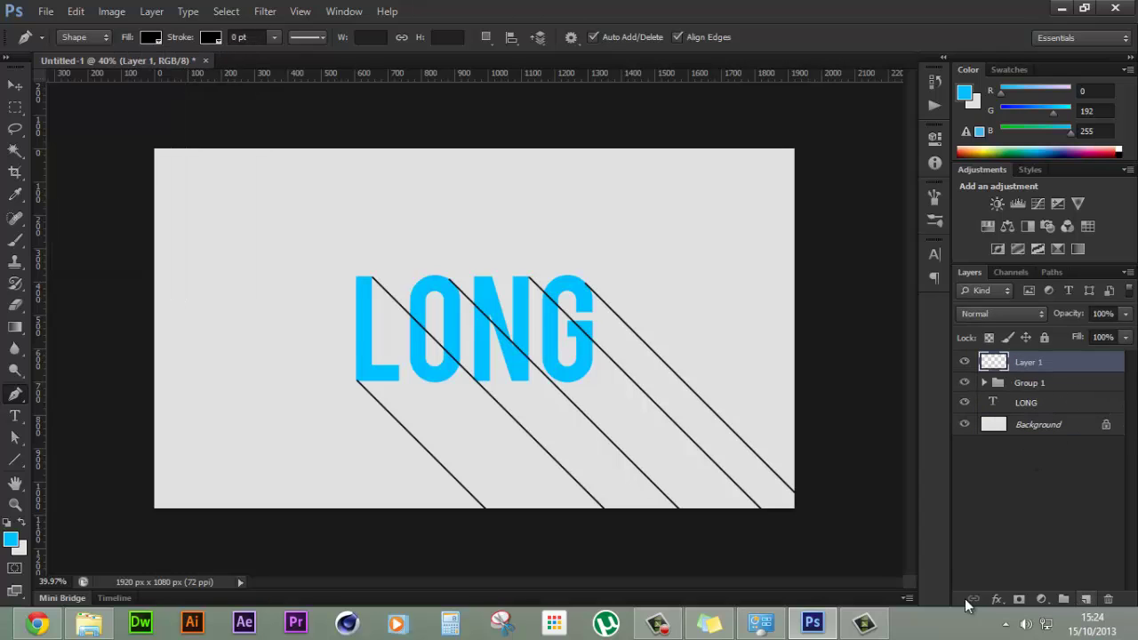
Step: Start the shadow shape along the first guide line, from the canvas's bottom edge to the L's lower-left corner
key("ctrl+plus")
key("ctrl+plus")
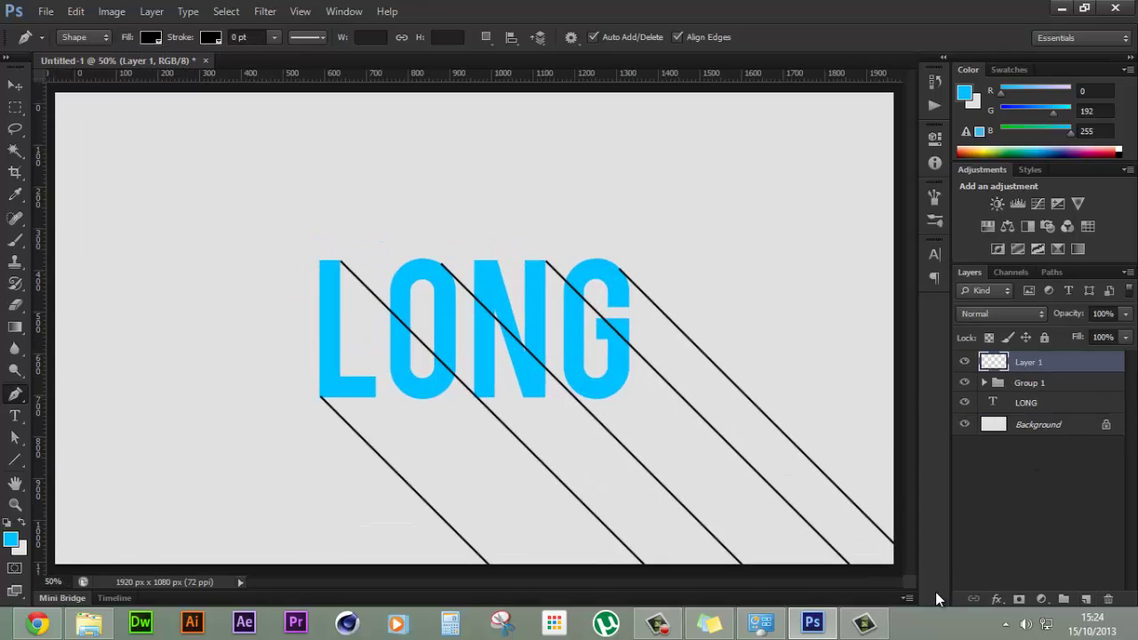
left_click_drag(455, 534, 472, 323)
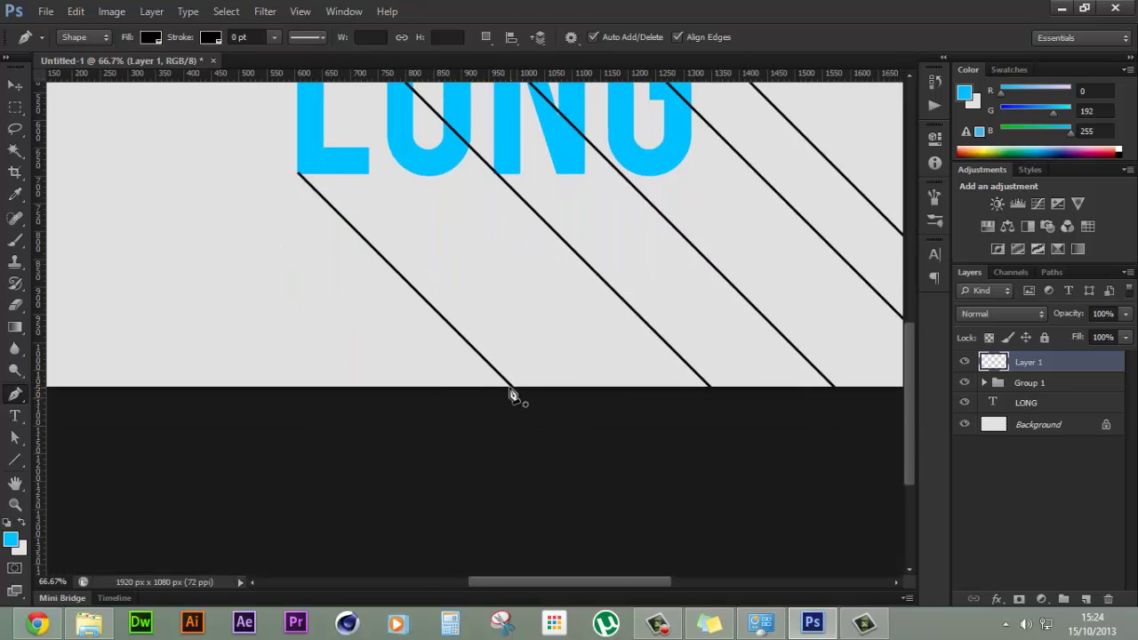
left_click(514, 389)
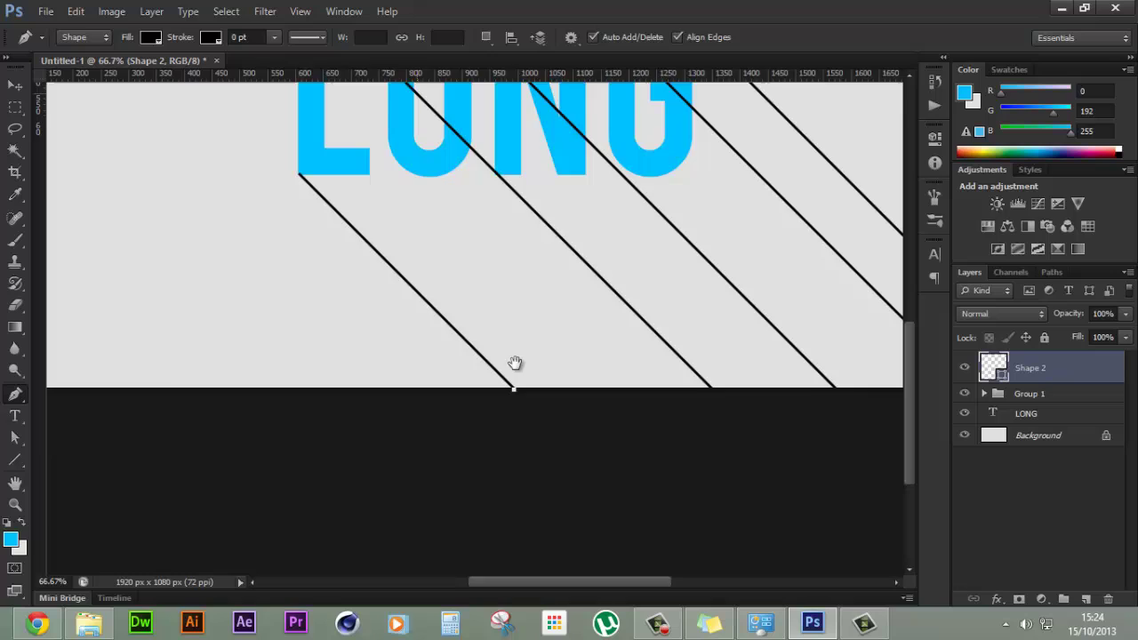
scroll(516, 373, "up", 3)
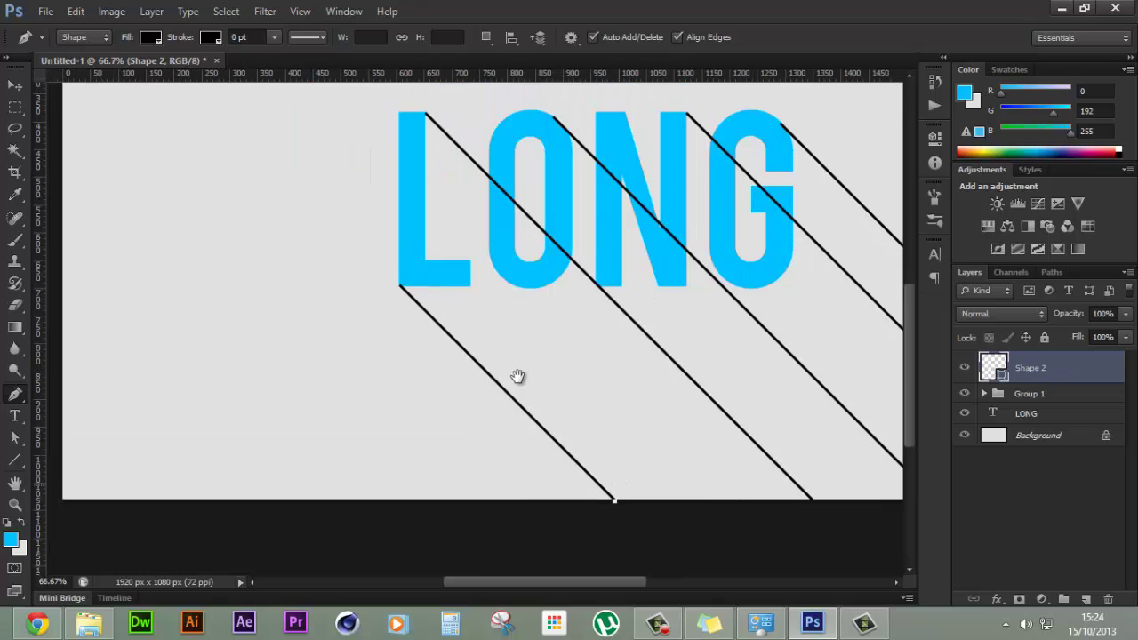
left_click(399, 291)
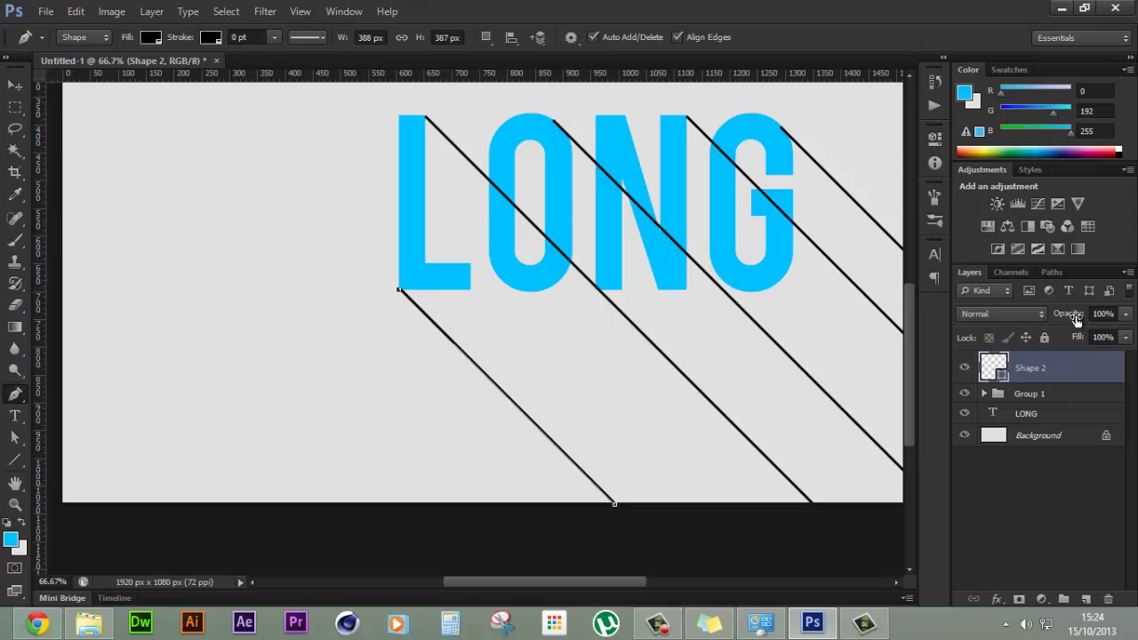
Step: Set the shadow shape's opacity to 50% and extend its outline inside the L to the stem's top-right corner
mouse_move(1072, 317)
left_mouse_down()
mouse_move(1053, 315)
mouse_move(1073, 320)
left_mouse_up()
key("Return")
left_click(416, 121)
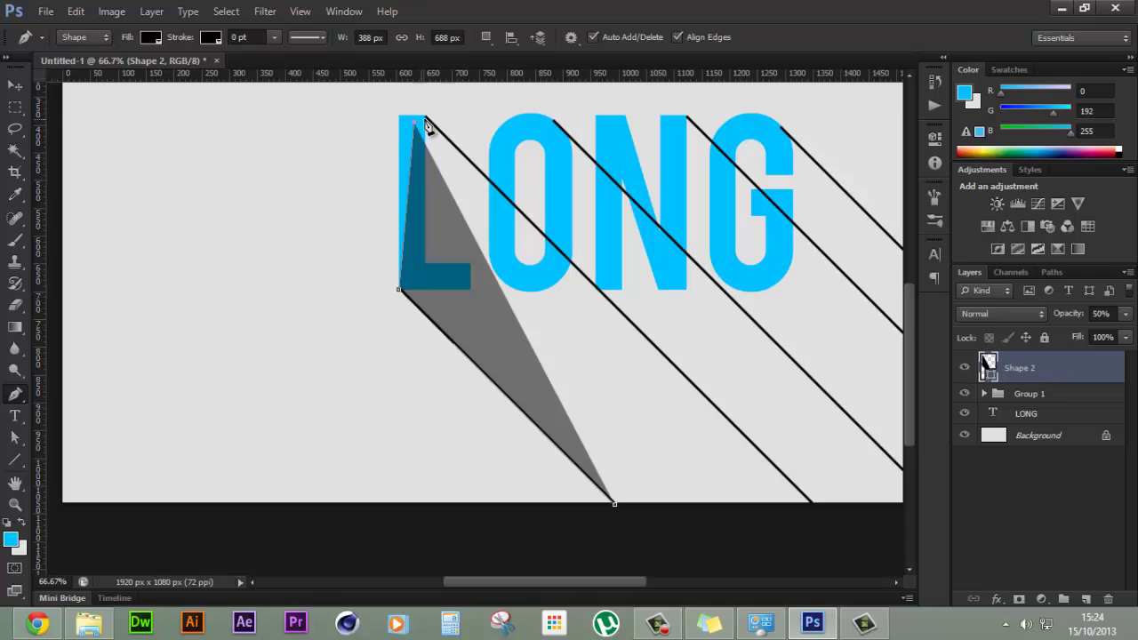
left_click(426, 117)
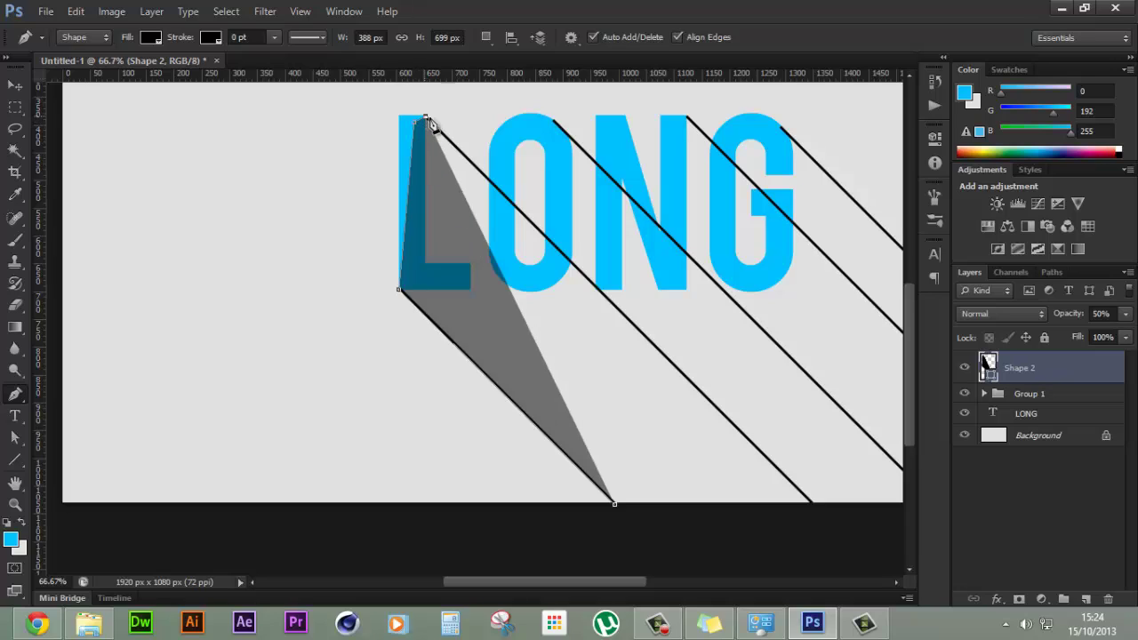
Step: Add a precise anchor point where the L's upper guide line meets the left edge of the O
left_click(489, 182)
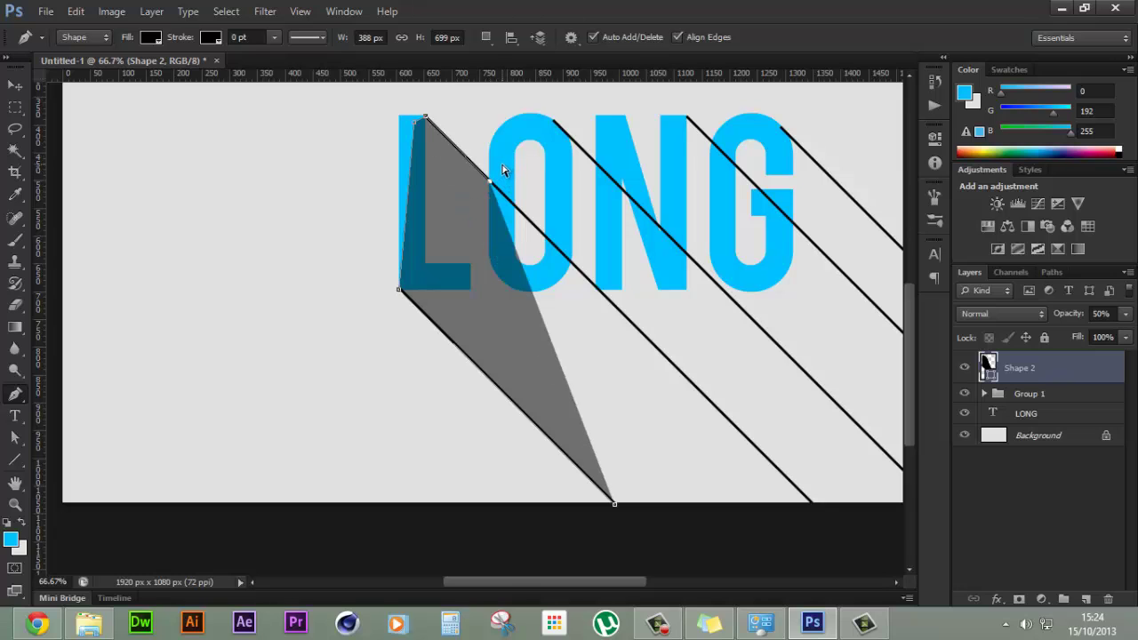
key("ctrl+z")
key("ctrl+plus")
key("ctrl+plus")
key("ctrl+plus")
key("ctrl+plus")
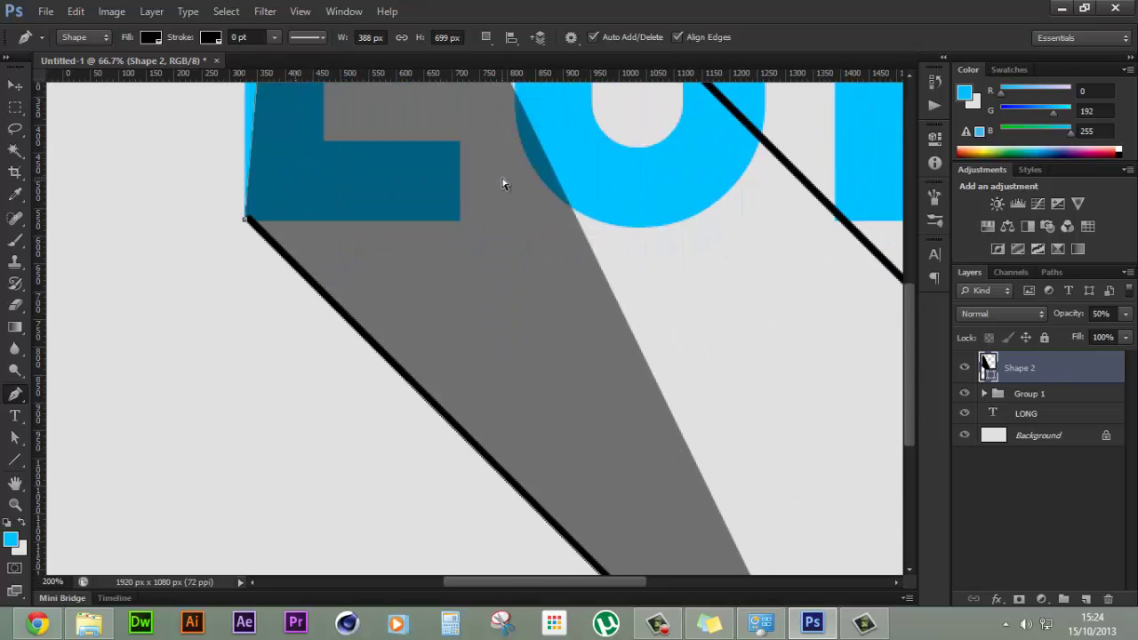
left_click_drag(502, 178, 459, 341)
left_click_drag(533, 246, 472, 455)
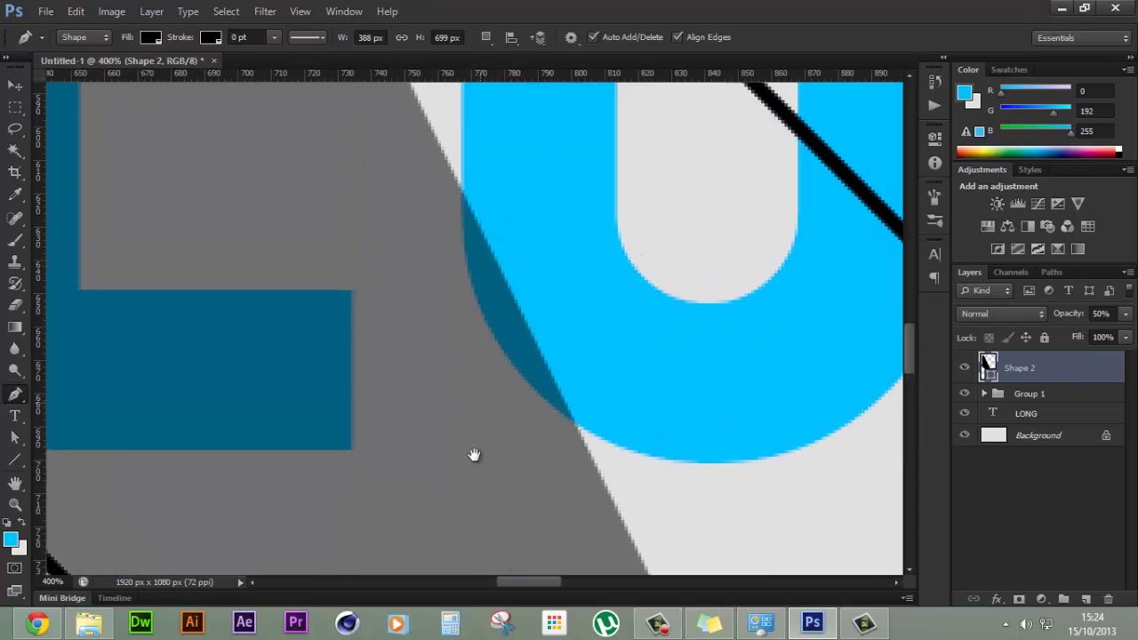
left_click_drag(533, 152, 521, 466)
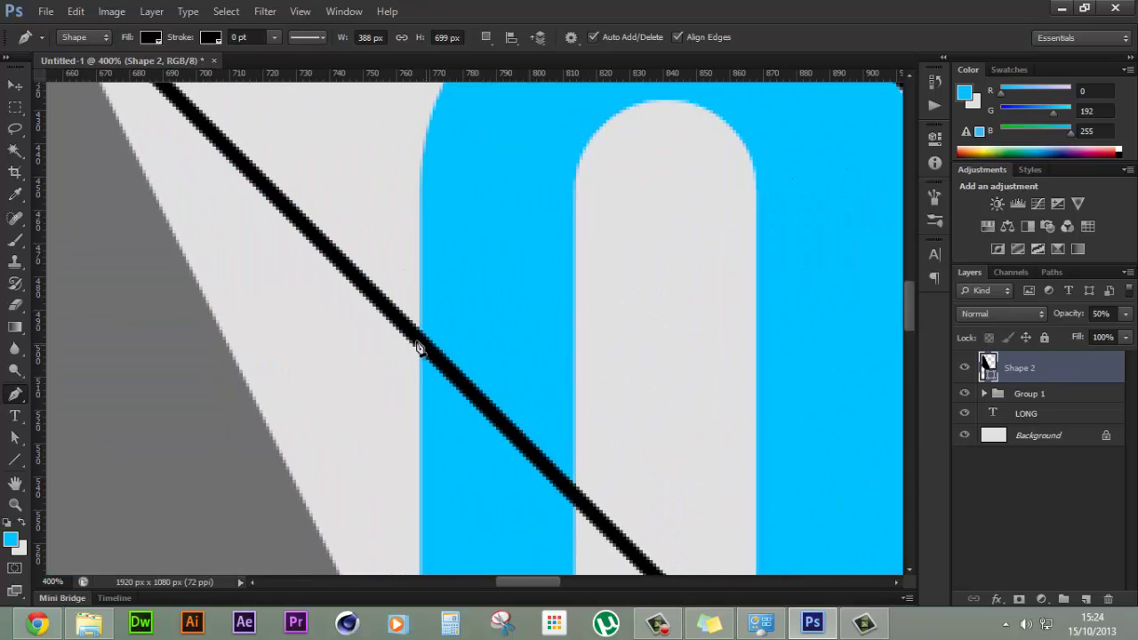
left_click(422, 341)
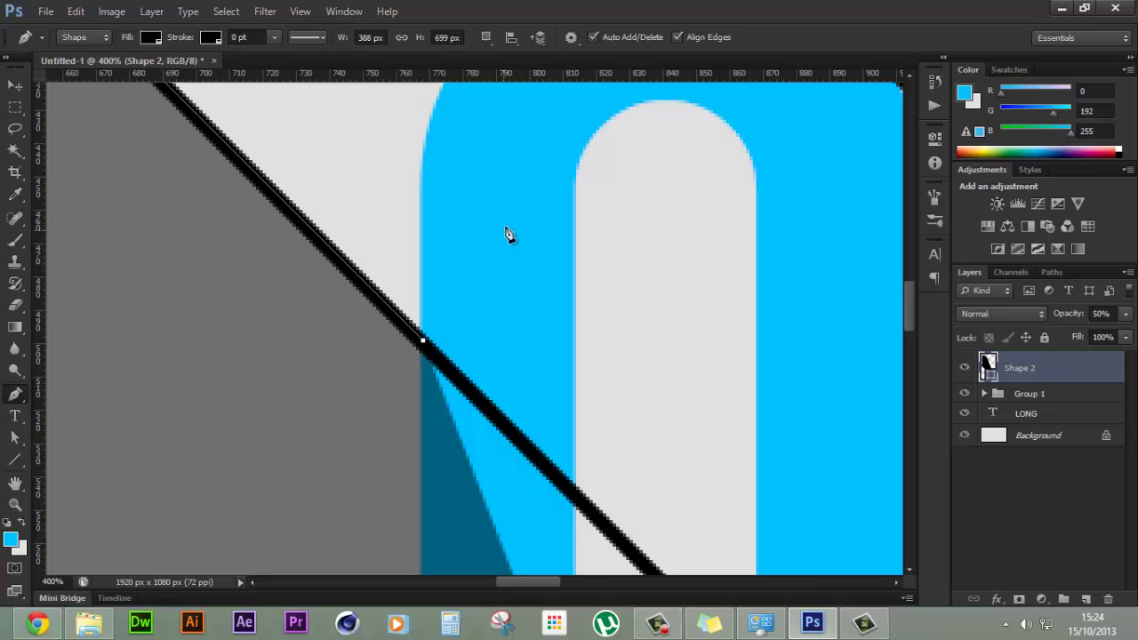
Step: Extend the shadow outline with points inside the O's upper arc, up to the start of its guide line
left_click(505, 229)
left_click_drag(547, 163, 477, 383)
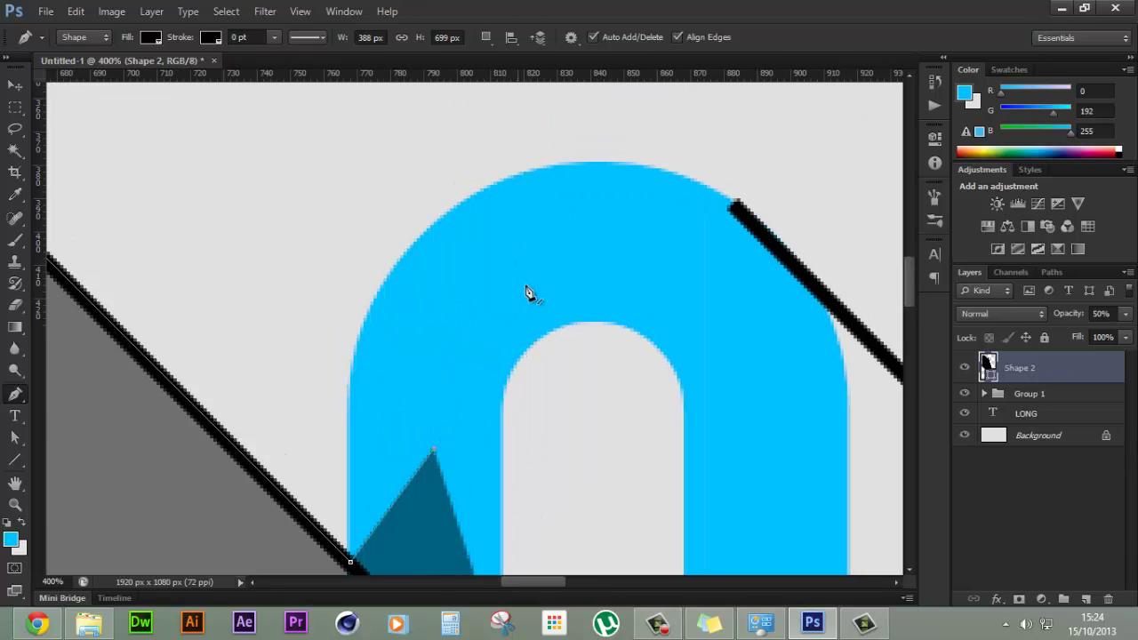
left_click(526, 285)
left_click(645, 251)
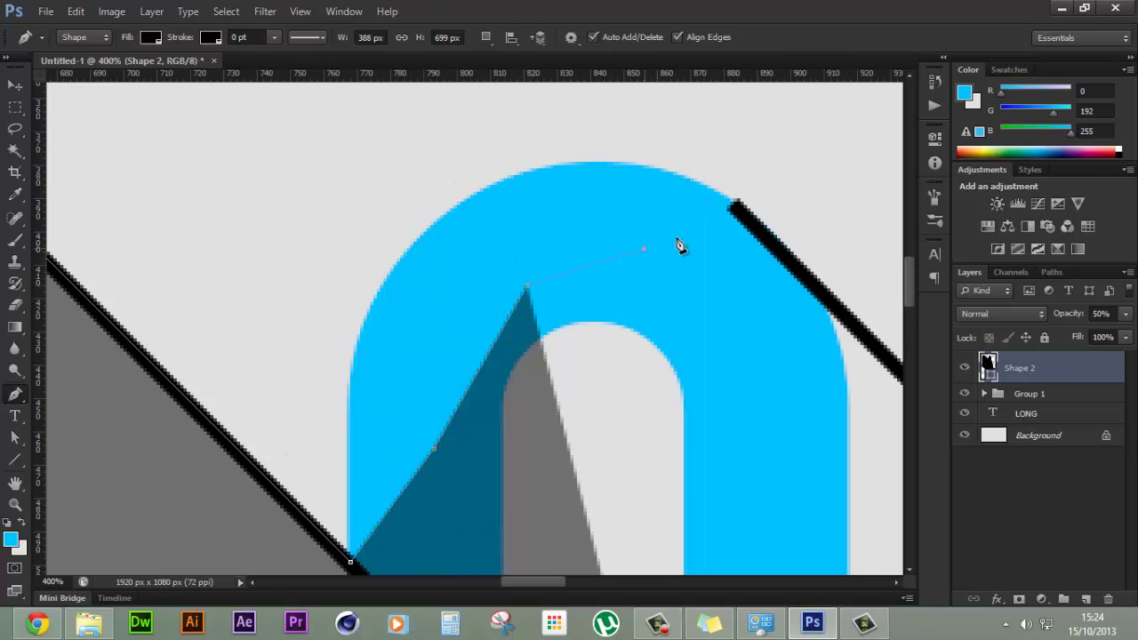
left_click(736, 206)
Step: Continue the shadow outline along the O's guide line to the N's left edge and add three points inside the N
left_click_drag(876, 449, 550, 391)
left_click(460, 361)
left_click(567, 397)
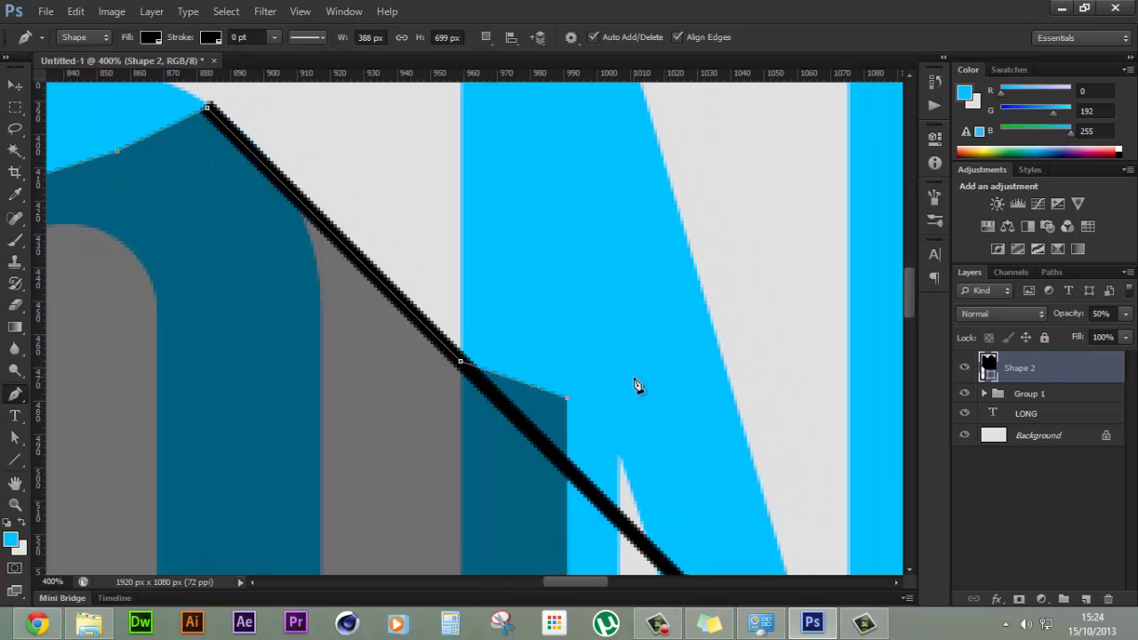
left_click(633, 379)
left_click(693, 424)
Step: Duplicate a grouped guide line and align the copy's upper end with the top-right corner of the N's left part
left_click_drag(709, 528, 611, 639)
key("v")
left_click(1058, 472)
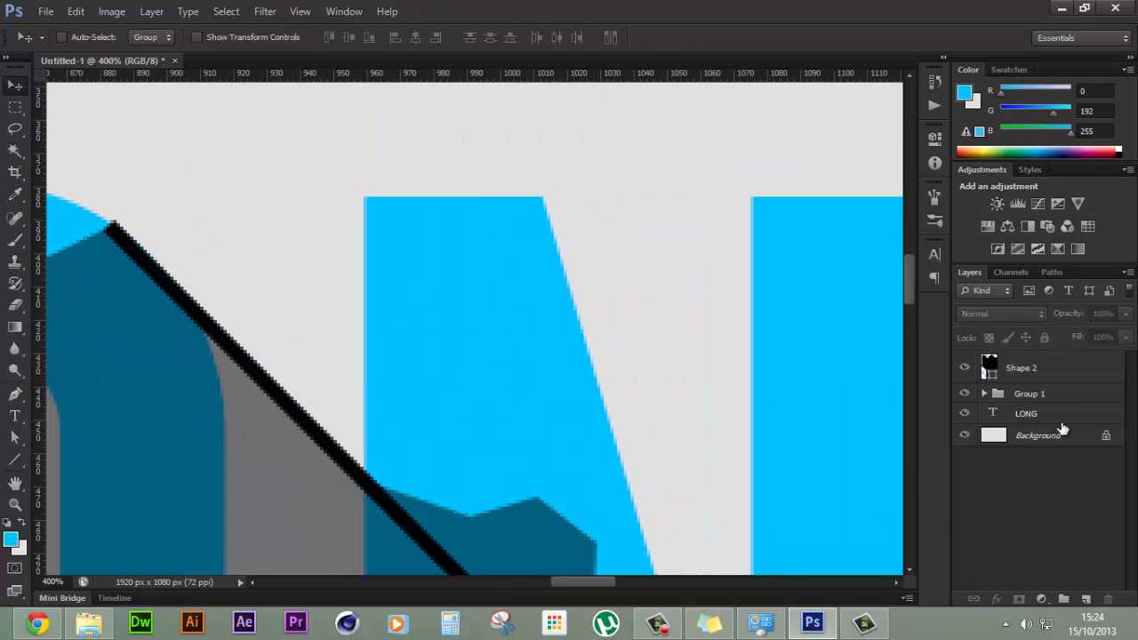
left_click(1030, 393)
left_click(984, 392)
scroll(1010, 455, "down", 1)
left_click(1048, 409)
key("ctrl+j")
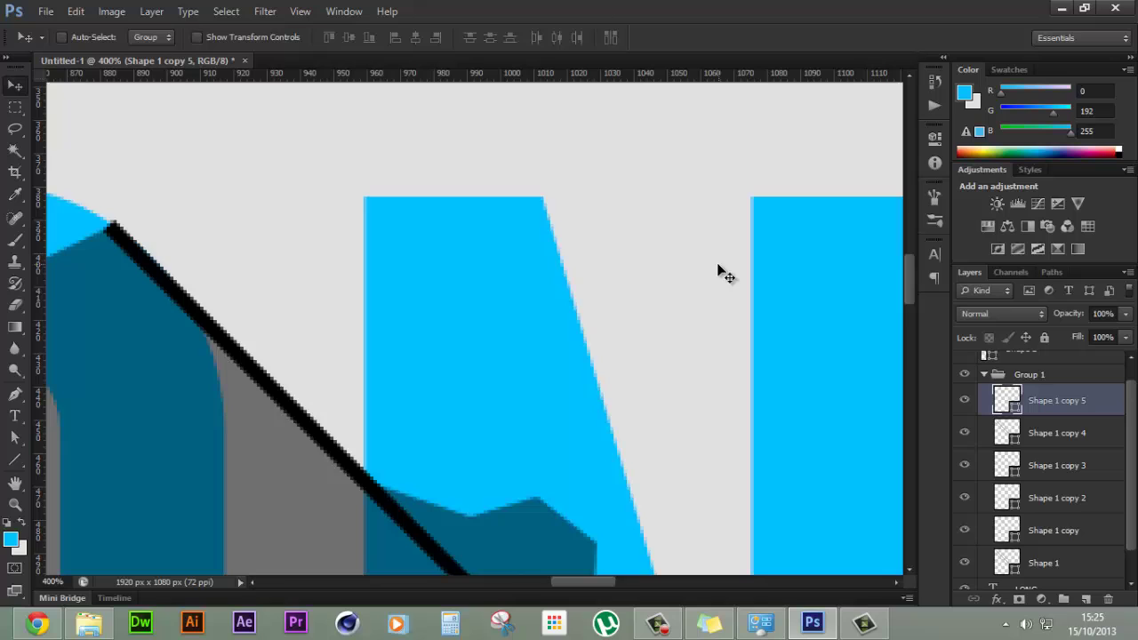
left_click_drag(685, 265, 438, 131)
Step: Extend the Shape 2 shadow outline with two more anchor points rising inside the N's left part
scroll(1047, 373, "up", 1)
left_click(1046, 370)
key("p")
left_click_drag(592, 567, 555, 435)
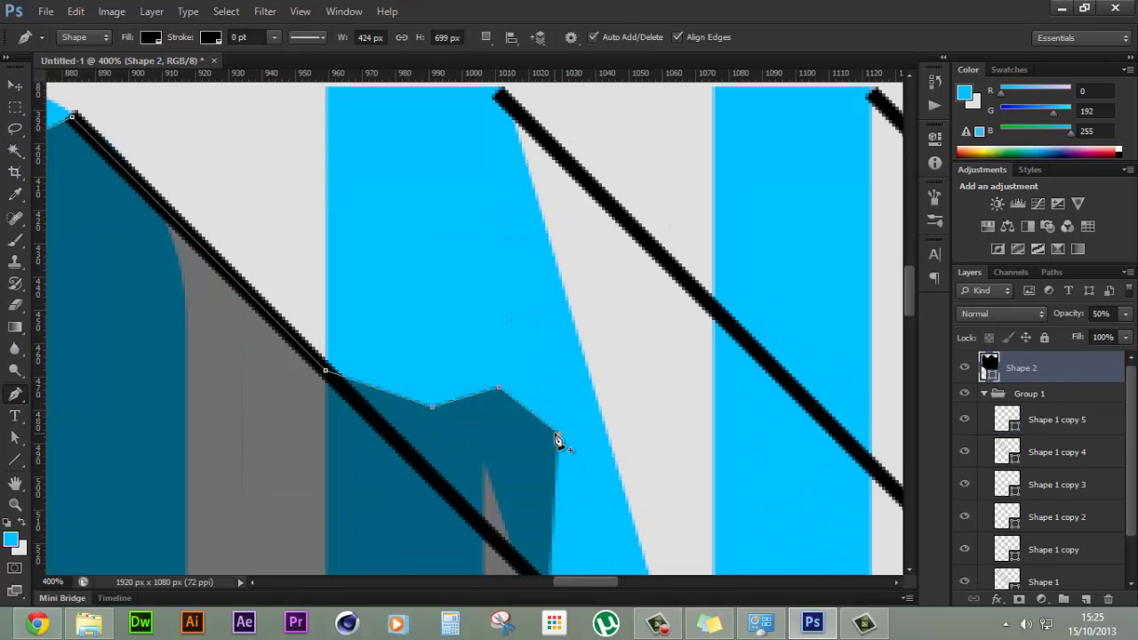
left_click(535, 347)
left_click(478, 275)
key("ctrl+z")
key("ctrl+z")
Step: Delete the three surplus anchor points inside the N and move the remaining two higher within its left stem
left_click(499, 388)
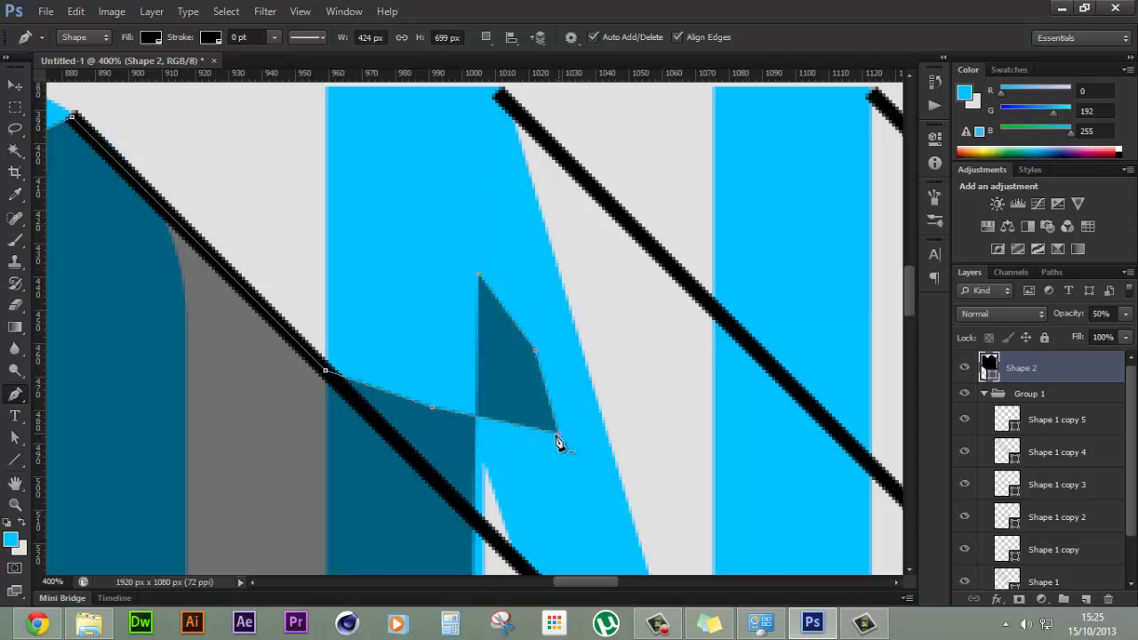
left_click(559, 435)
left_click(535, 346)
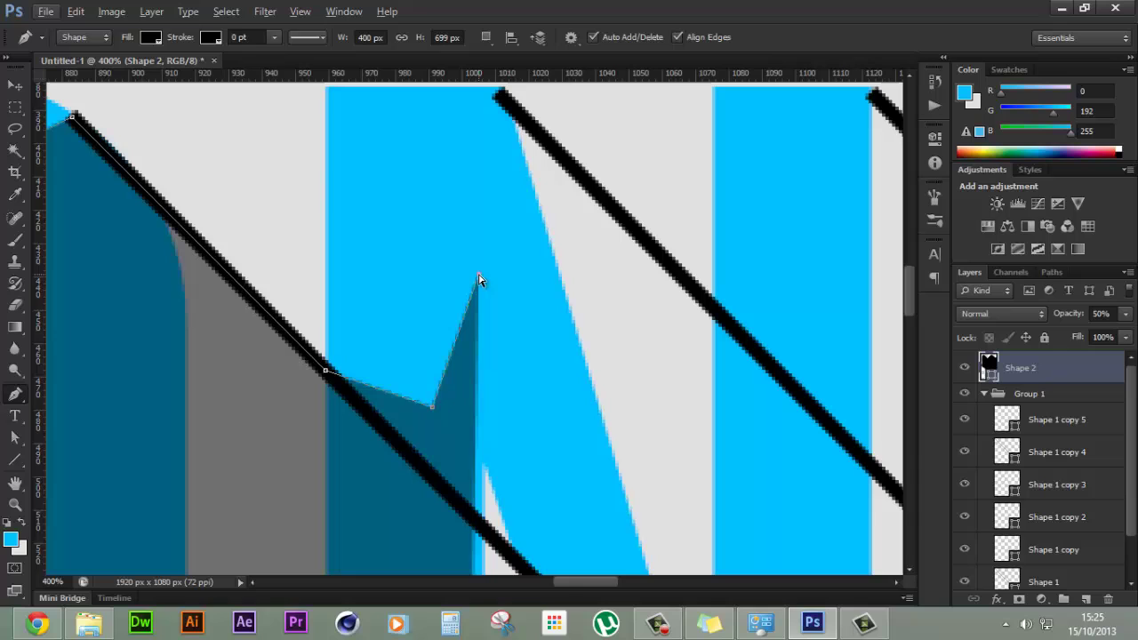
left_click_drag(480, 281, 425, 164)
left_click_drag(432, 407, 375, 327)
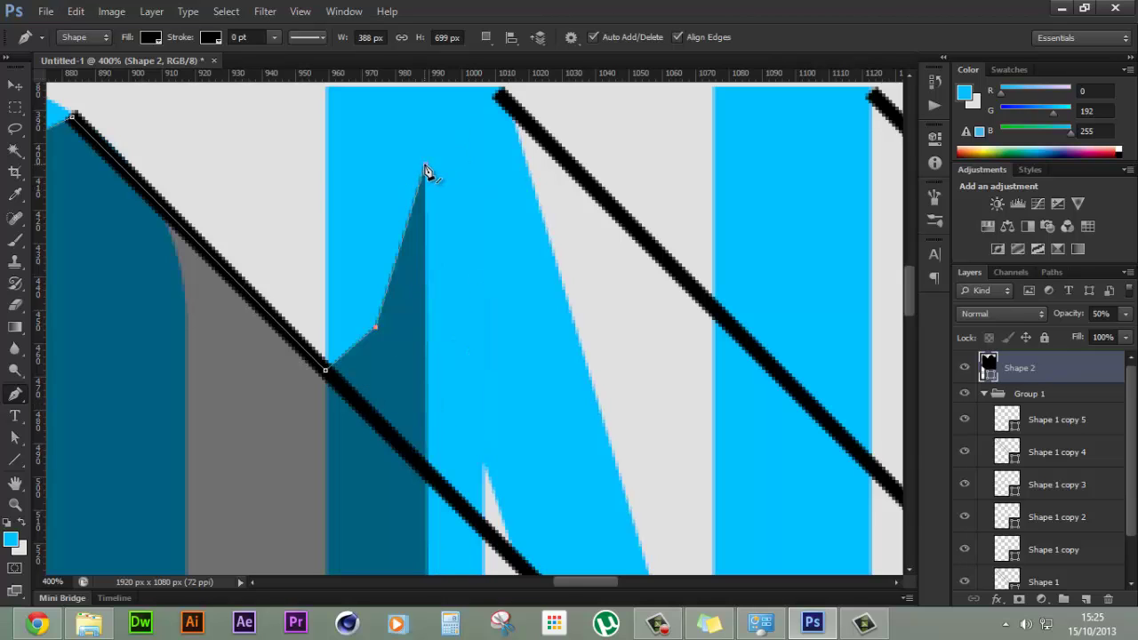
Step: Extend the outline to the top-right corner of the N's left part and along its guide line to the right stem's left edge
left_click(461, 126)
left_click(501, 91)
left_click_drag(615, 234, 449, 176)
left_click(549, 245)
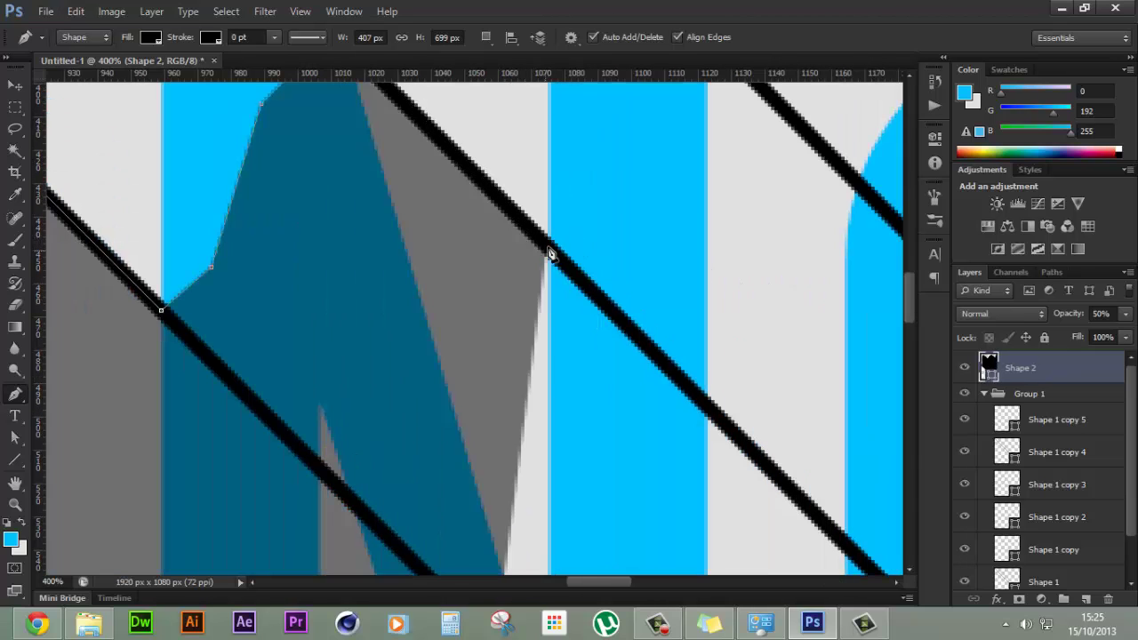
key("ctrl+z")
left_click(551, 241)
Step: Continue the outline through the N's right stem to its top-right corner and along that guide line to the G's left edge
left_click_drag(505, 341, 405, 495)
left_click(571, 209)
left_click(609, 185)
left_click(761, 334)
Step: Add outline points through the G's upper arc, ending at the start of the G's guide line
left_click_drag(621, 400, 497, 336)
left_click_drag(536, 397, 371, 382)
left_click_drag(539, 324, 434, 293)
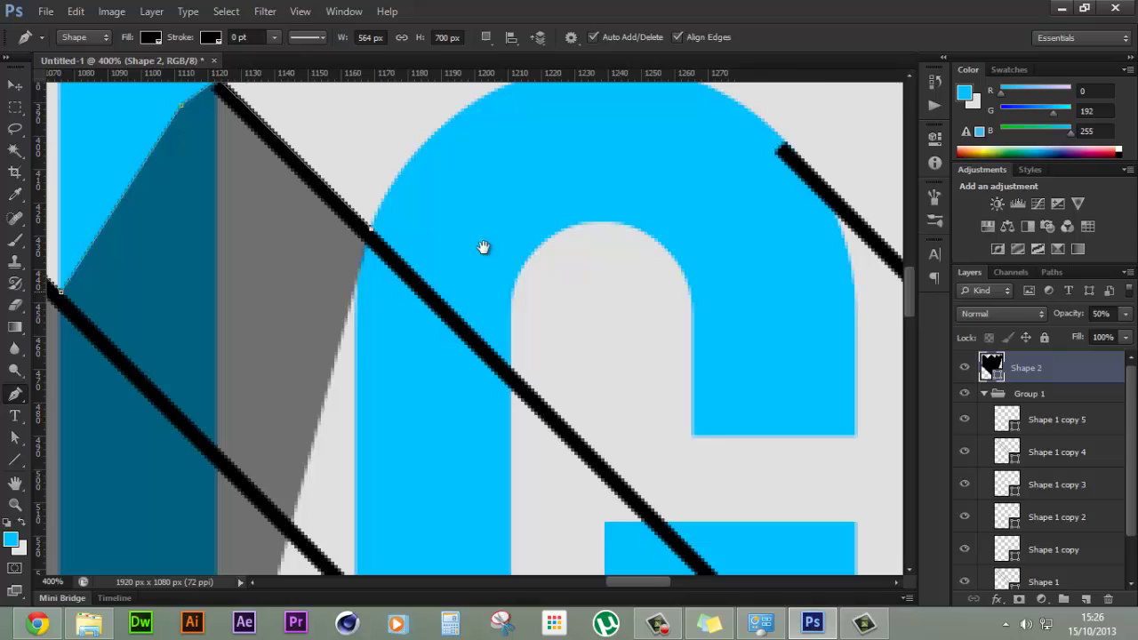
left_click(481, 211)
left_click(537, 176)
left_click(607, 153)
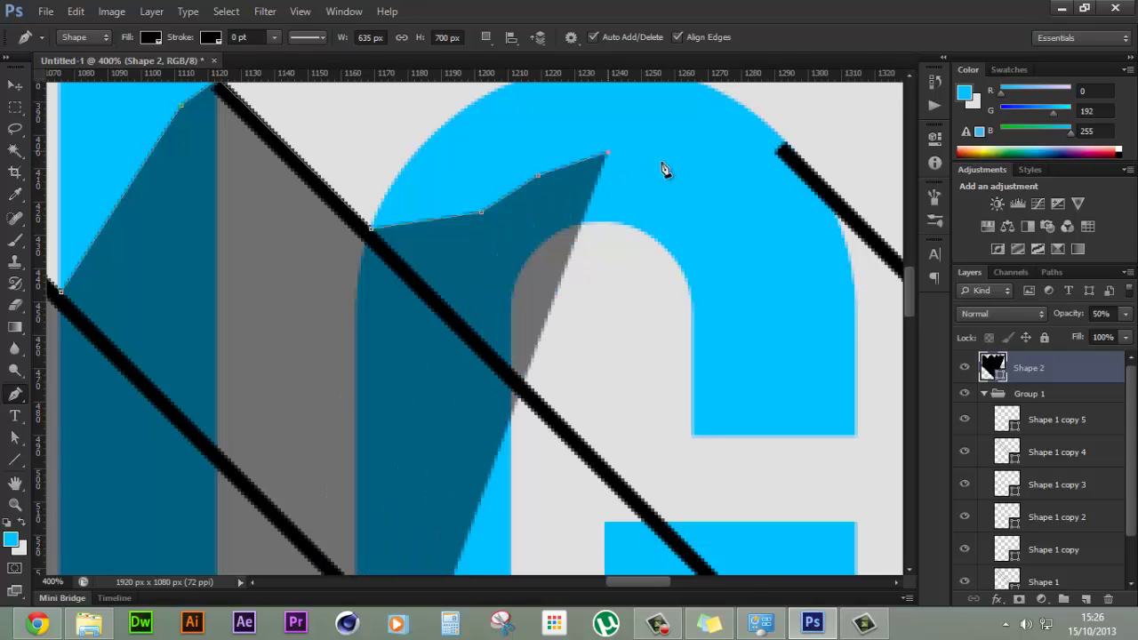
left_click(687, 174)
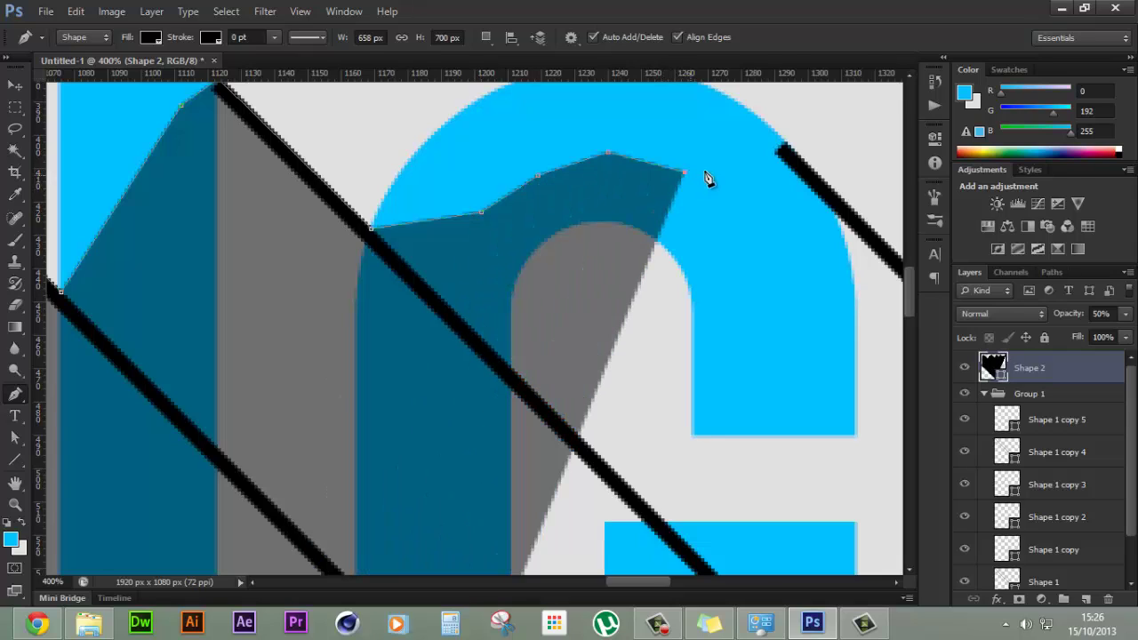
left_click(714, 167)
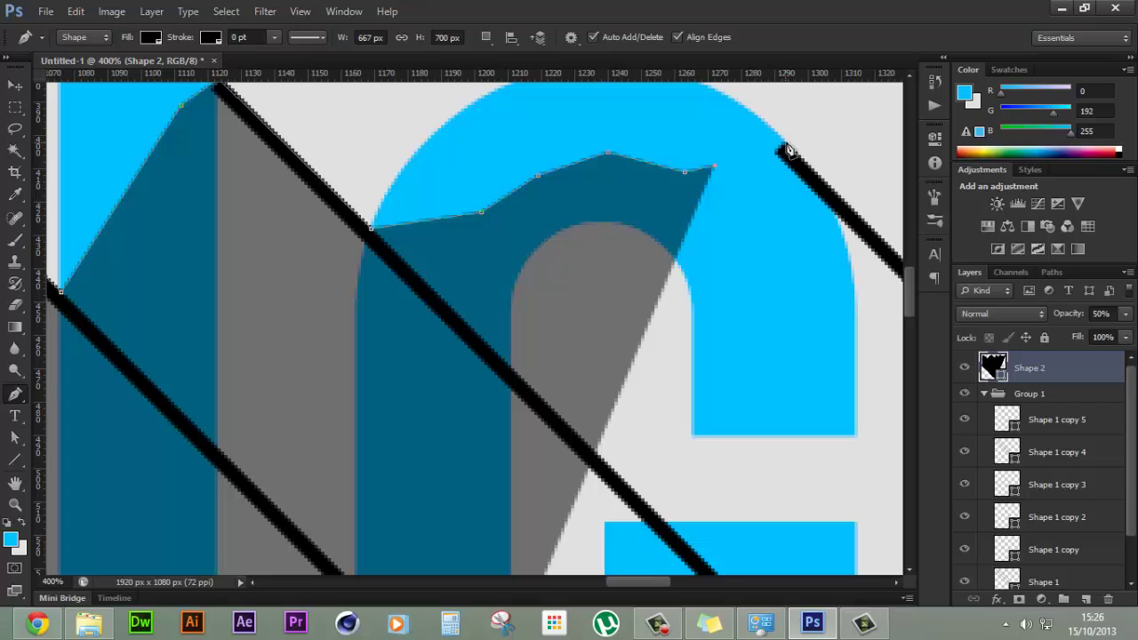
left_click(786, 146)
Step: Extend the outline along the G's guide line to the point where it meets the canvas's right edge
key("space")
left_click_drag(592, 193, 347, 88)
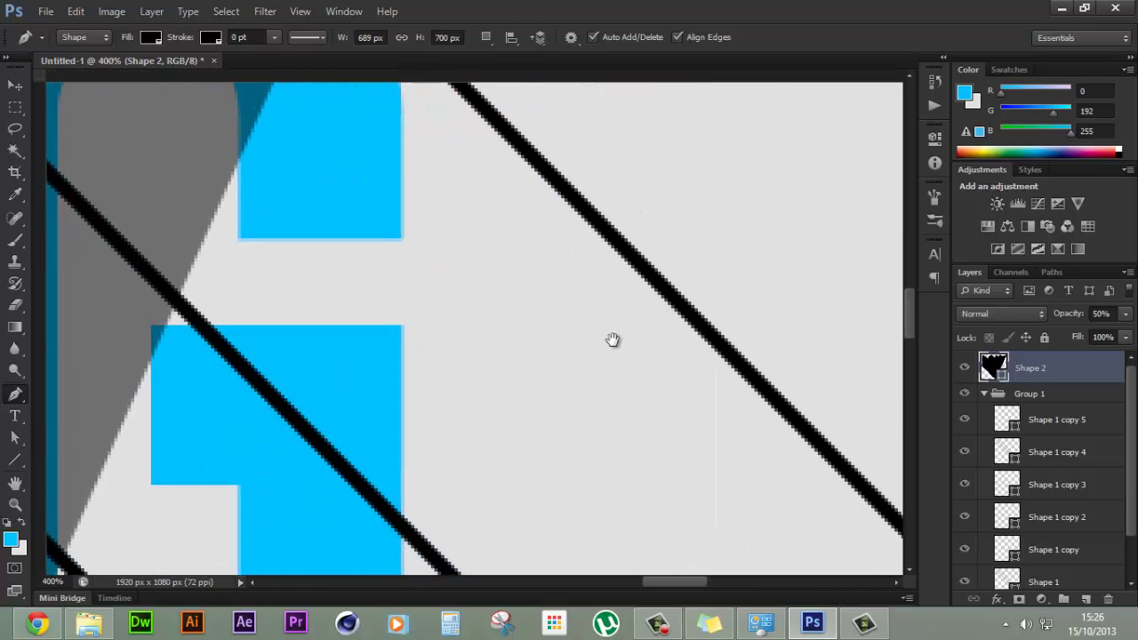
scroll(613, 340, "right", 5)
scroll(612, 340, "down", 2)
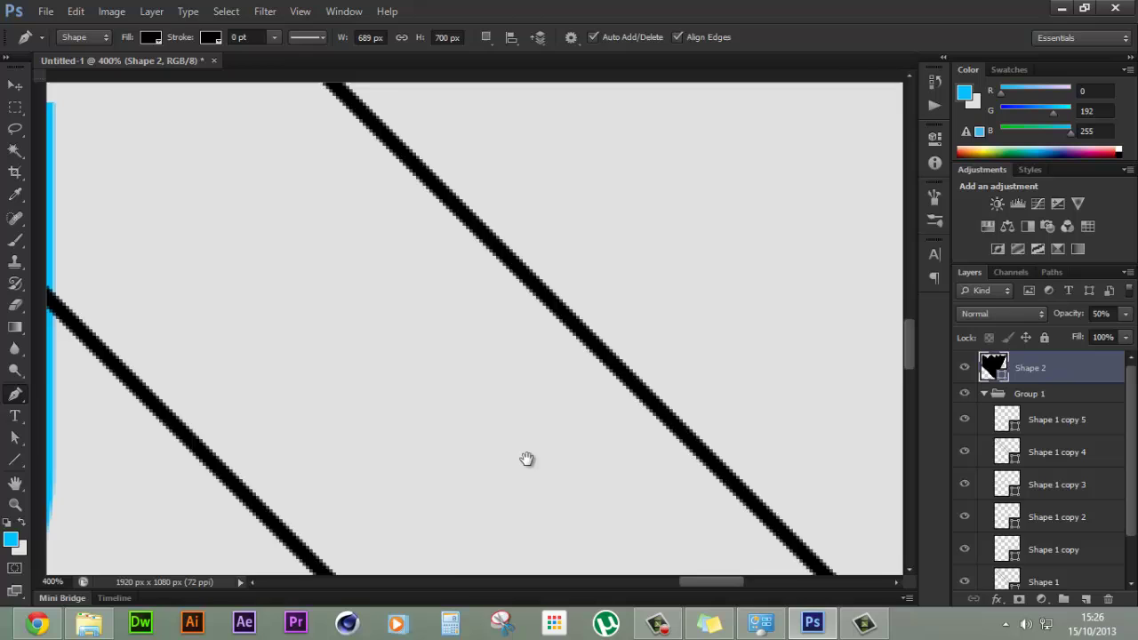
scroll(526, 458, "right", 3)
scroll(495, 409, "down", 4)
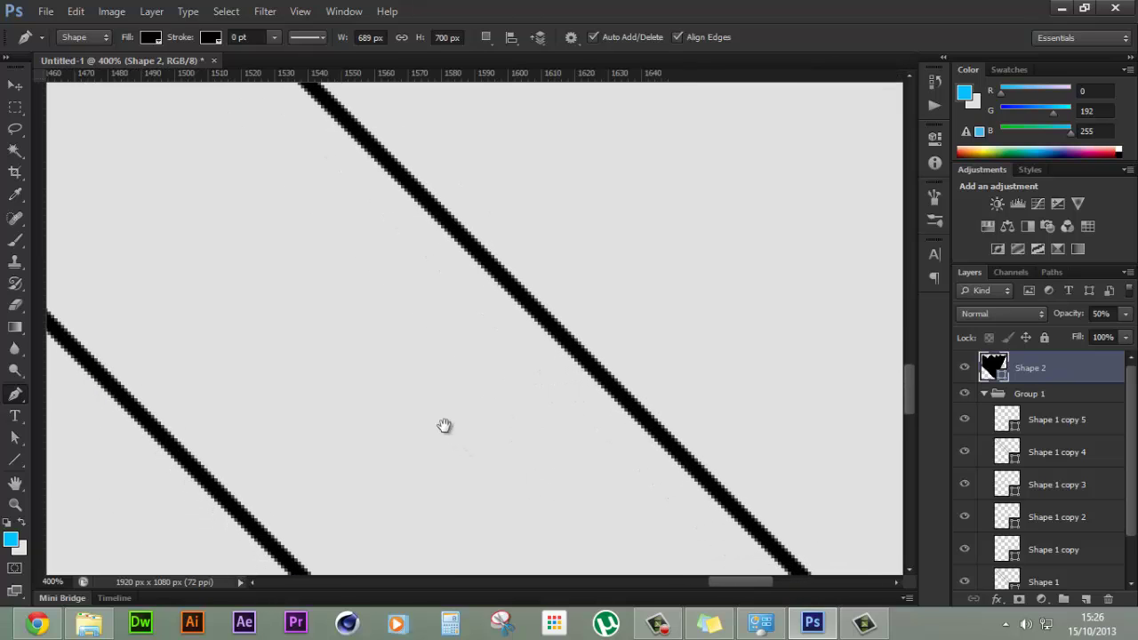
scroll(460, 463, "up", 1)
scroll(471, 465, "right", 1)
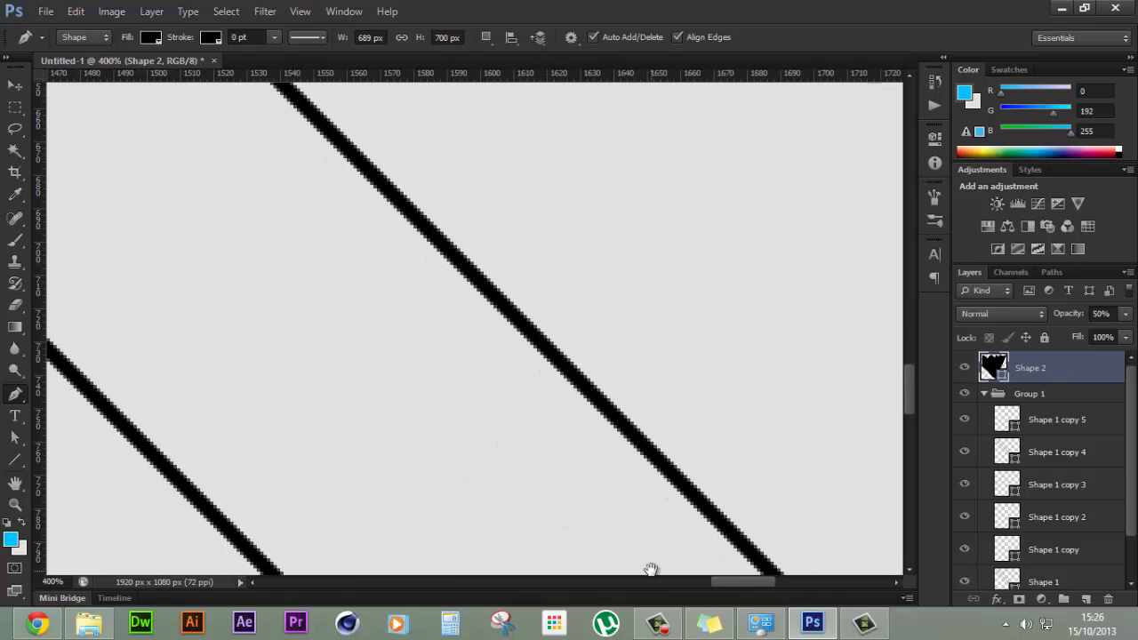
scroll(730, 448, "right", 1)
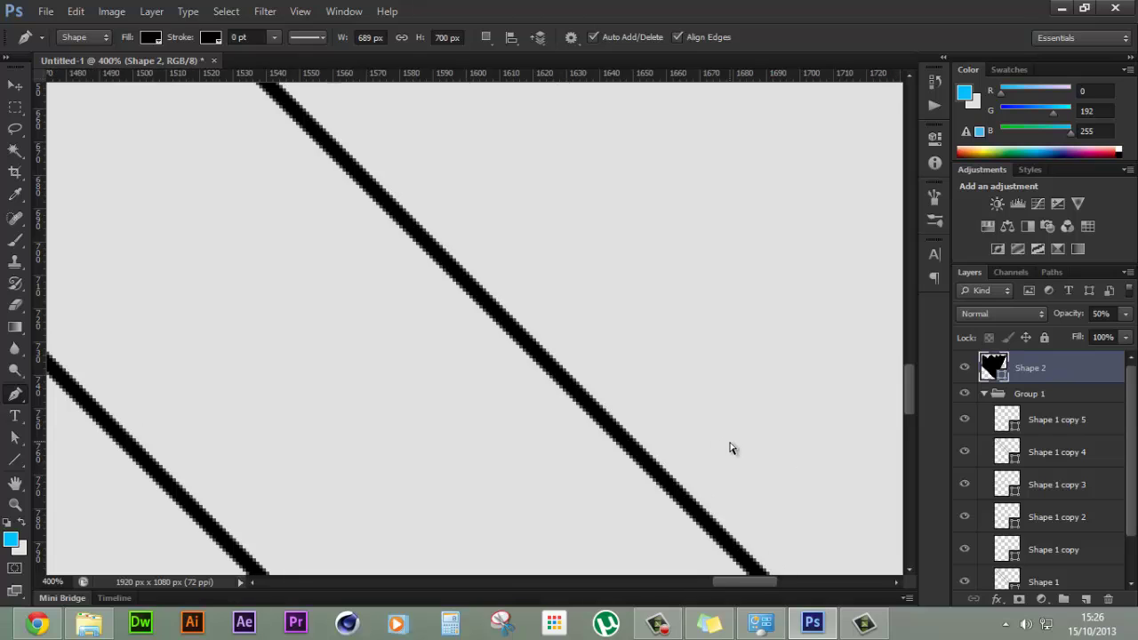
scroll(730, 448, "right", 2)
key("ctrl+minus")
key("ctrl+minus")
key("ctrl+minus")
key("ctrl+minus")
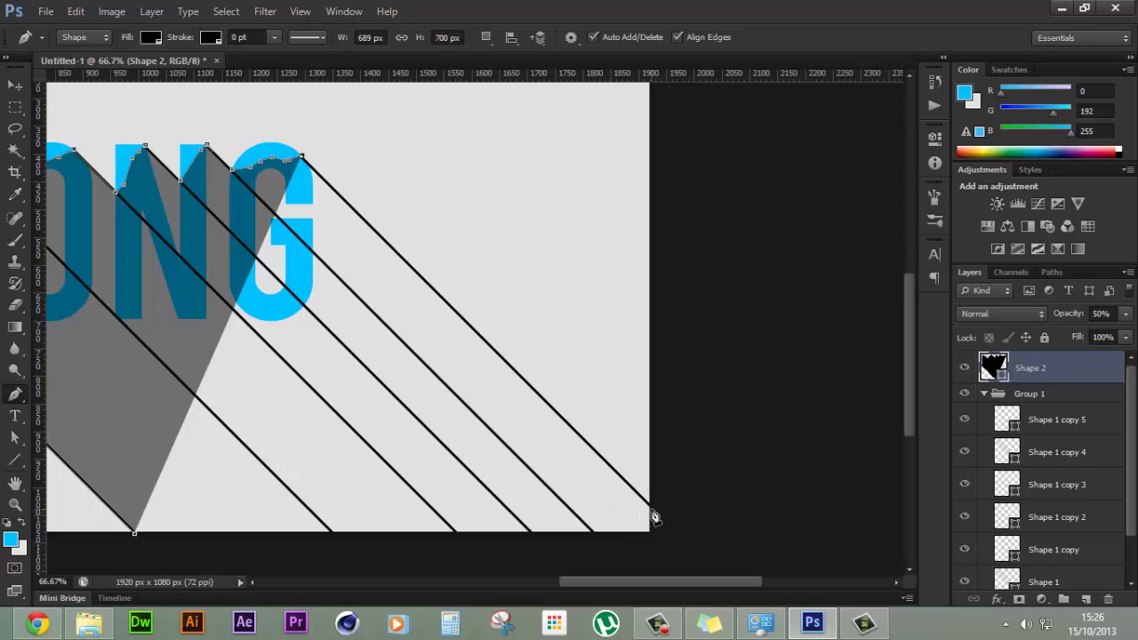
left_click(650, 507)
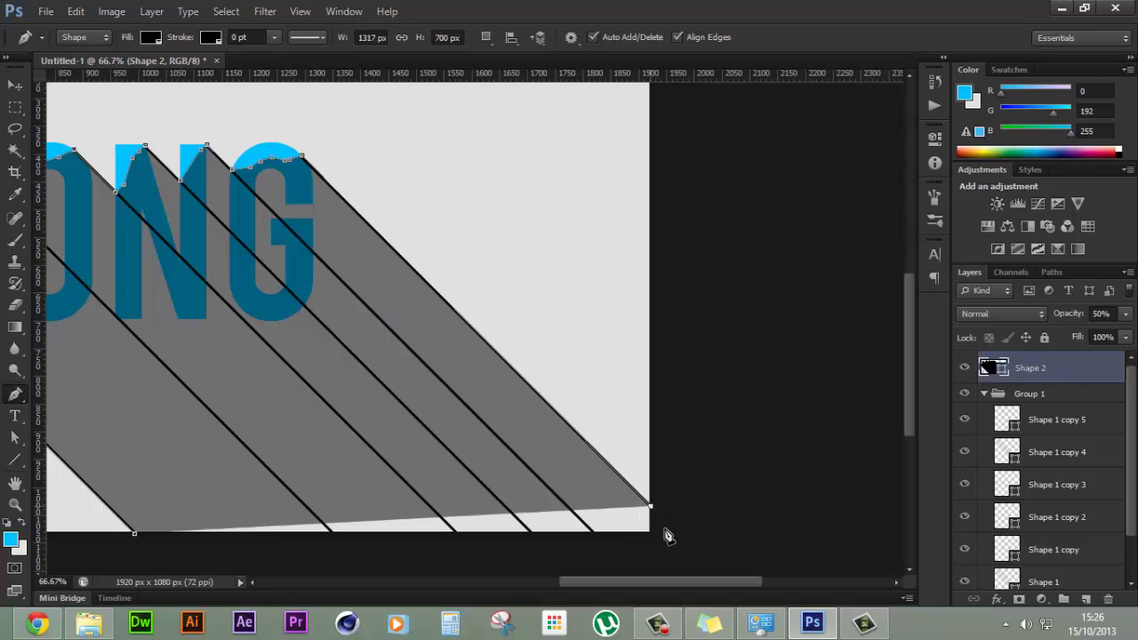
Step: Route the outline around the canvas's lower-right corner and below its bottom edge, closing it at the starting point
left_click(673, 535)
left_click(662, 554)
left_click(604, 559)
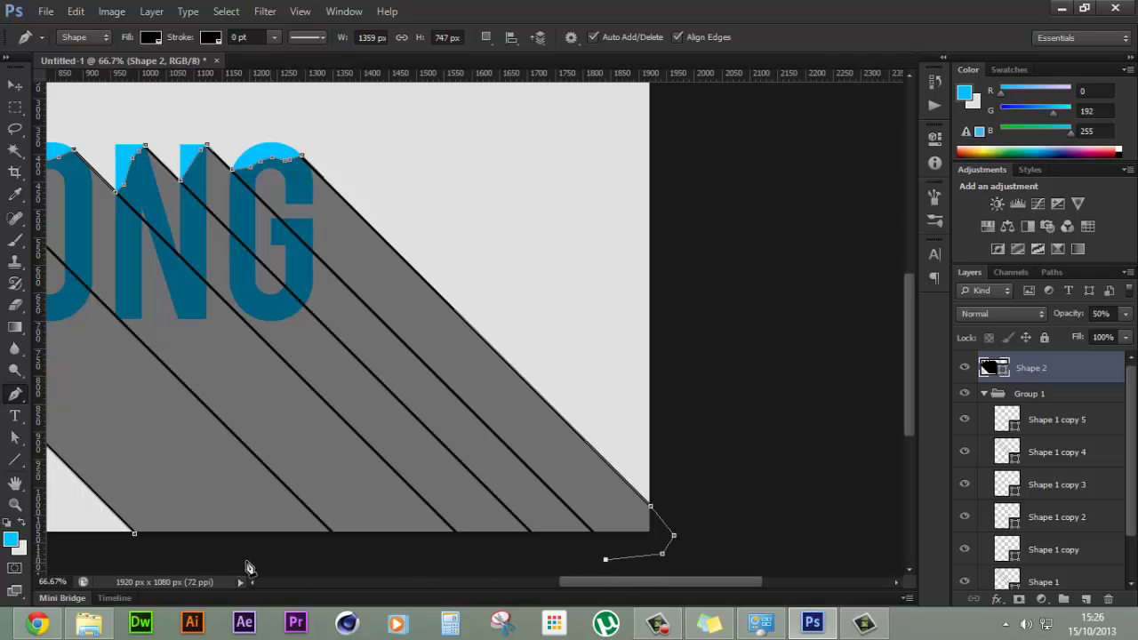
left_click(208, 558)
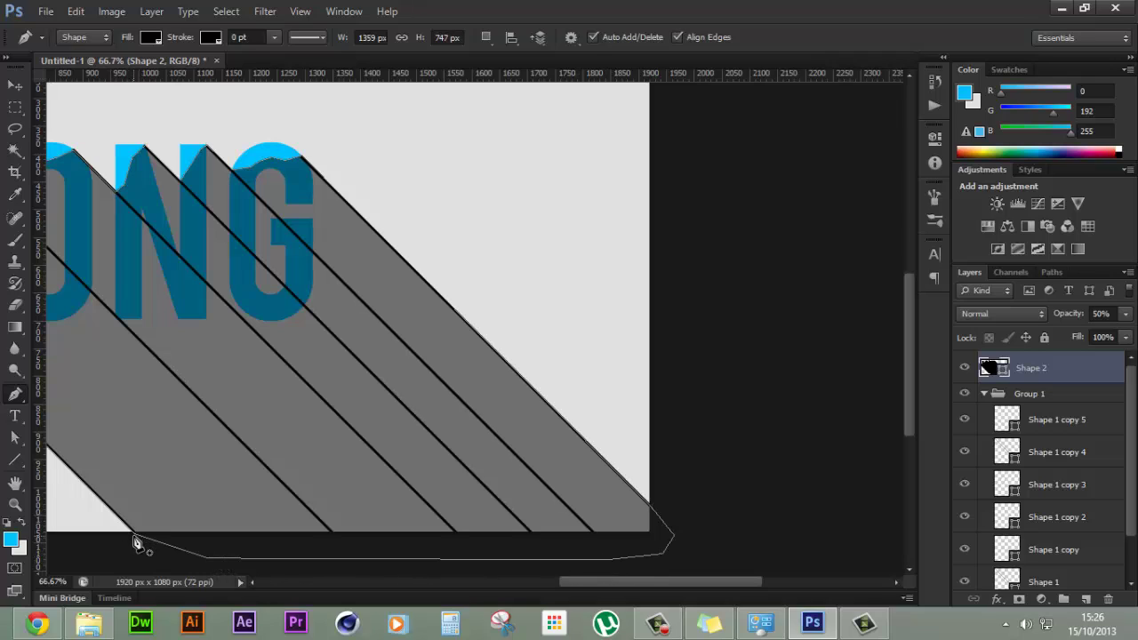
left_click(134, 536)
Step: Move the Shape 2 layer below the LONG text layer, directly above the Background
key("ctrl+0")
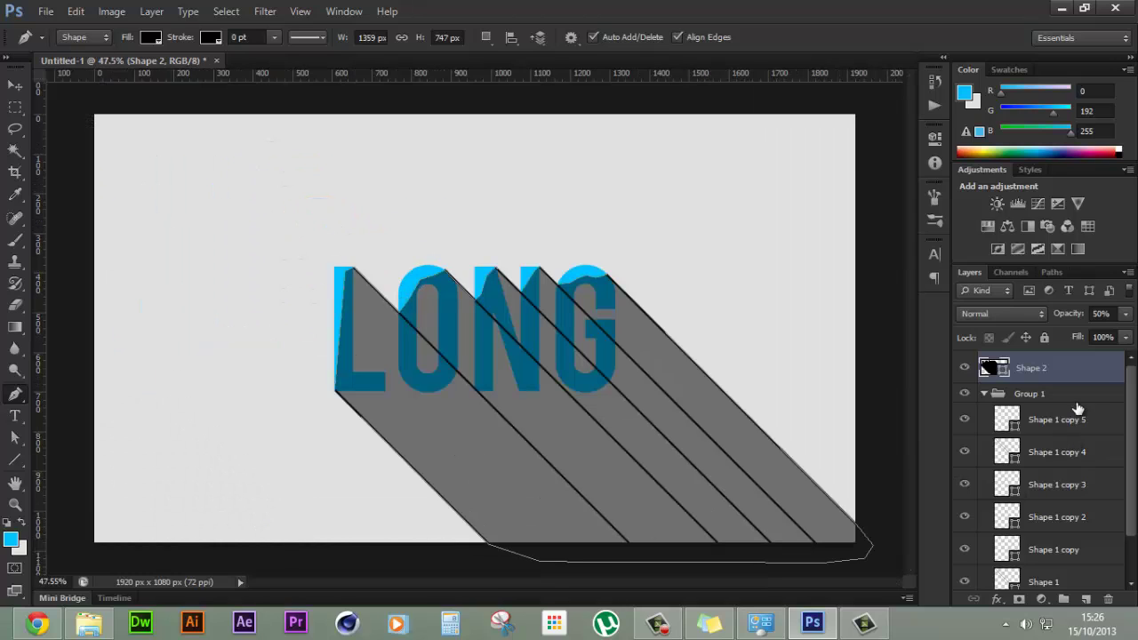
left_click(1031, 386)
left_click_drag(1039, 366, 1045, 570)
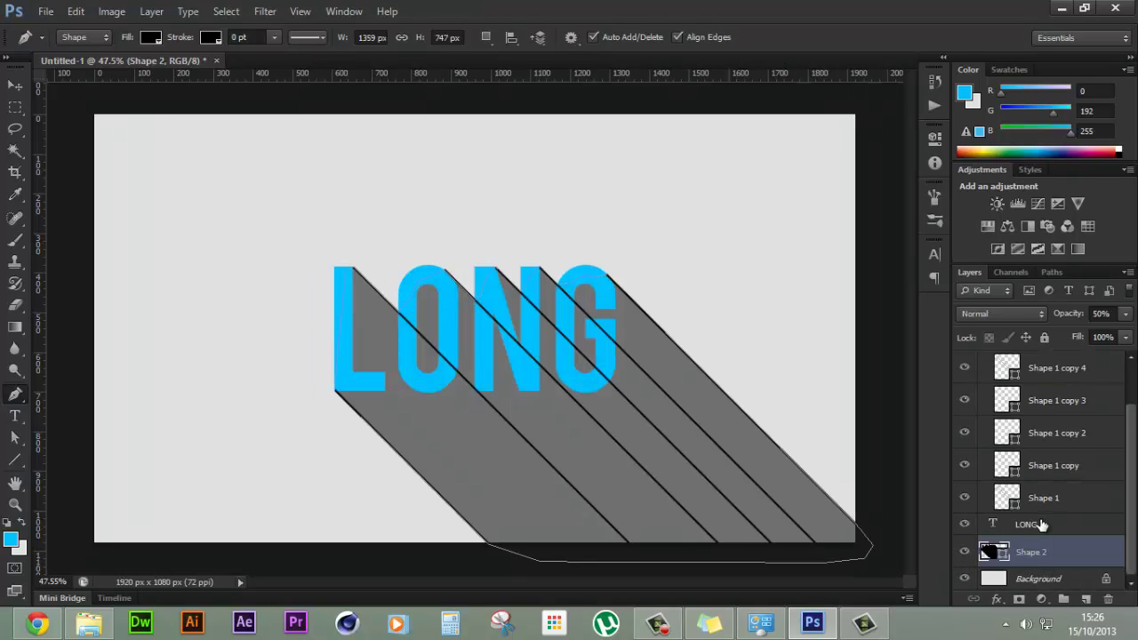
Step: Hide and delete Group 1 with all the guide lines
left_click(1040, 430)
scroll(1040, 428, "up", 2)
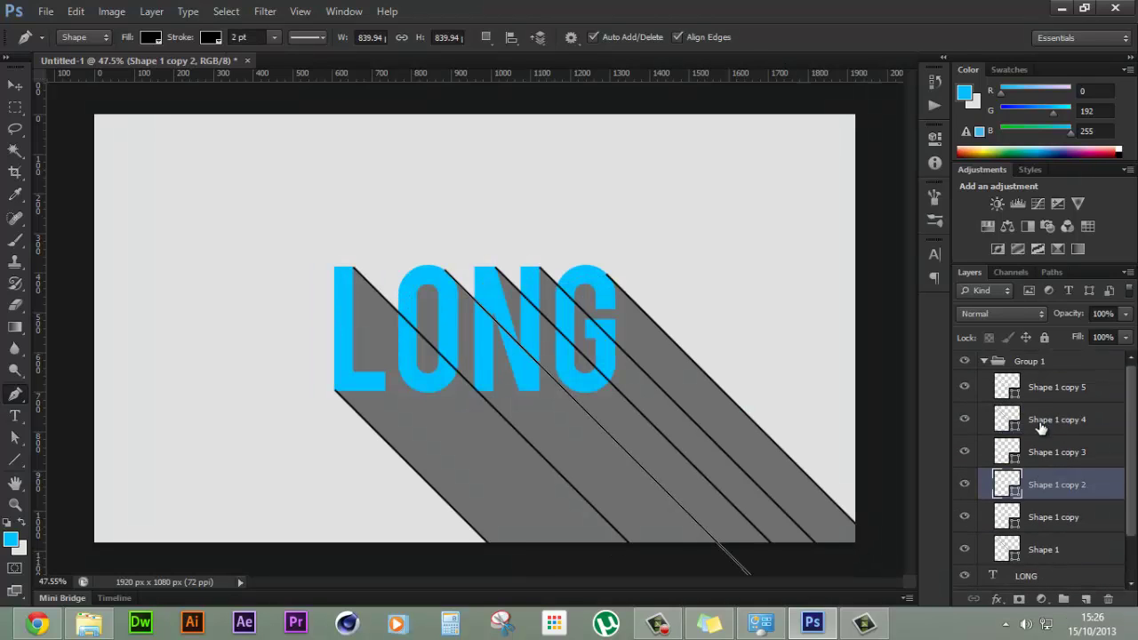
left_click(966, 361)
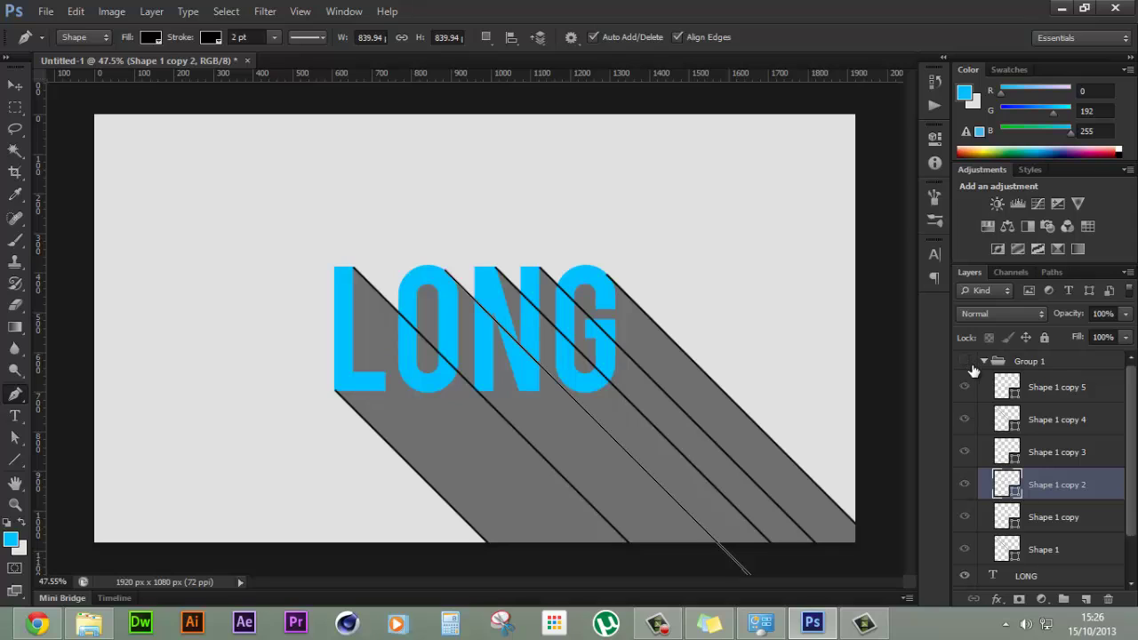
left_click(1038, 366)
key("Delete")
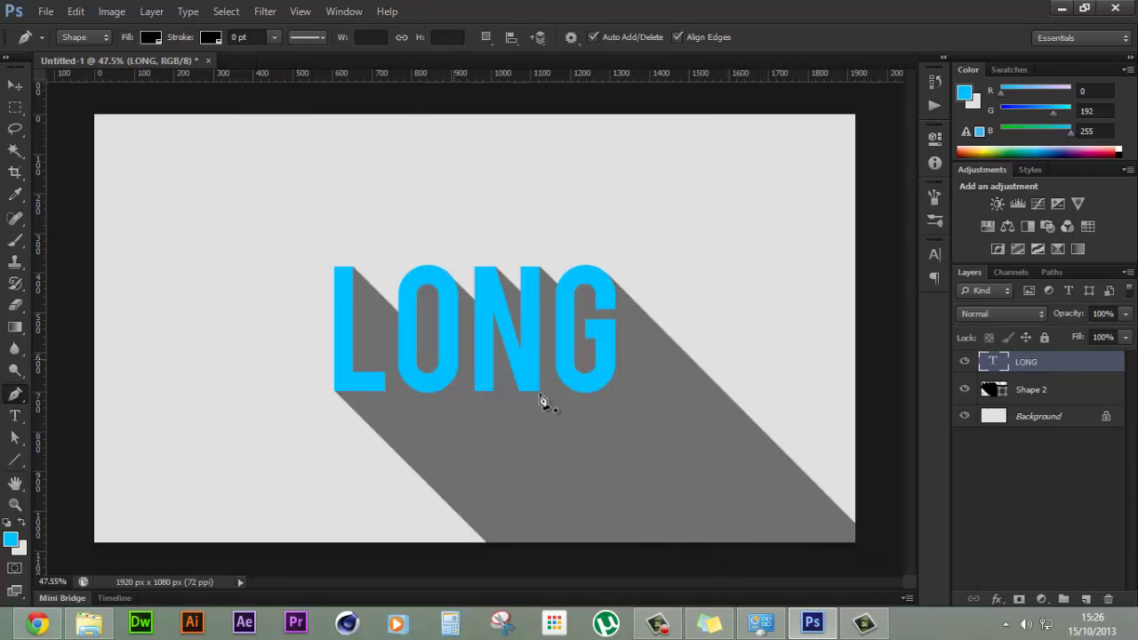
Step: Raise the opacity of the Shape 2 shadow layer to 69% and select the LONG text layer
left_click(1031, 391)
key("Return")
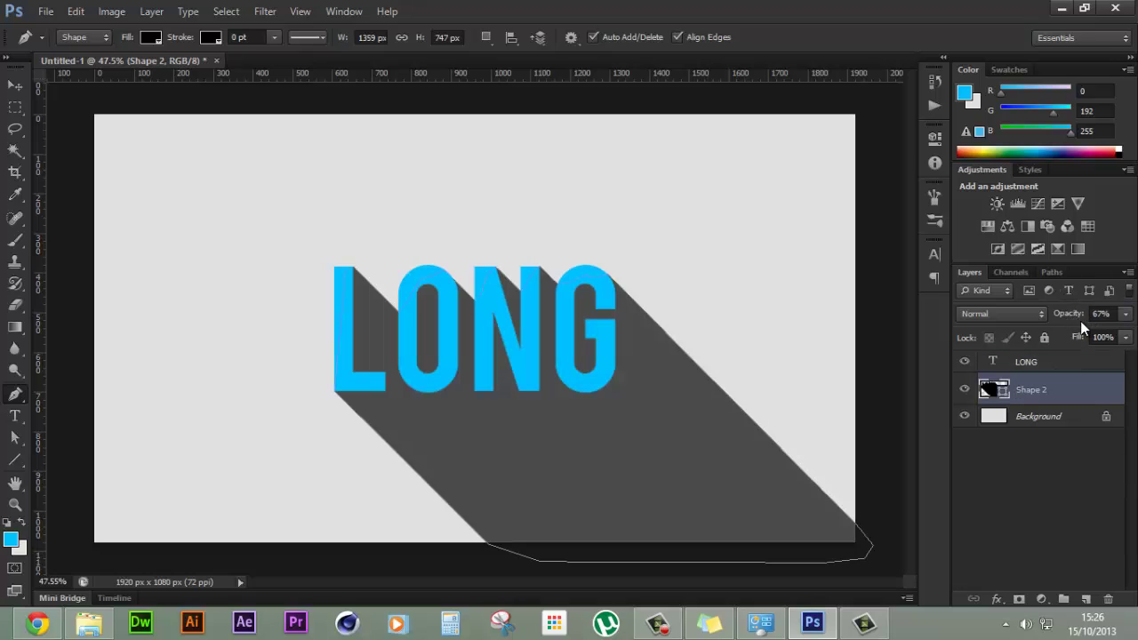
left_click_drag(1080, 321, 1082, 322)
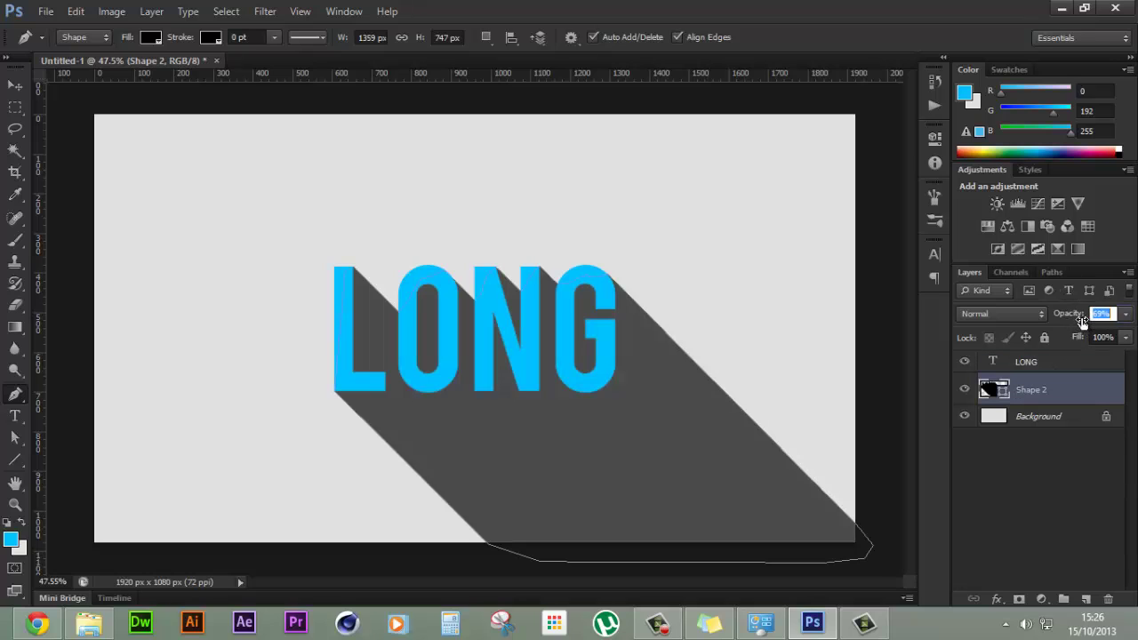
left_click(1058, 367)
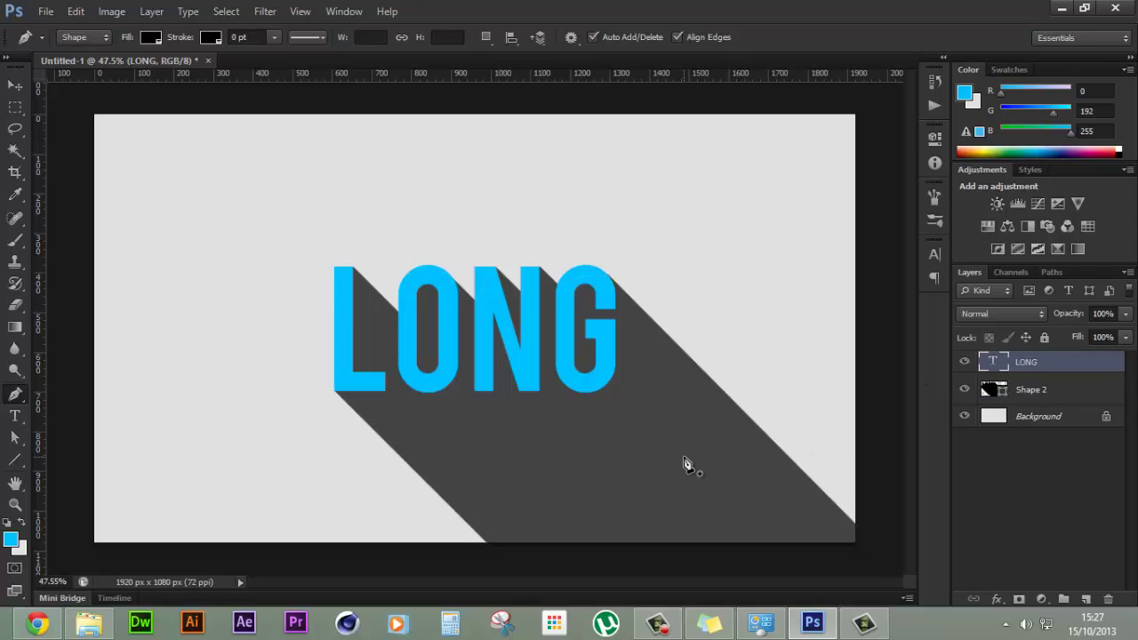